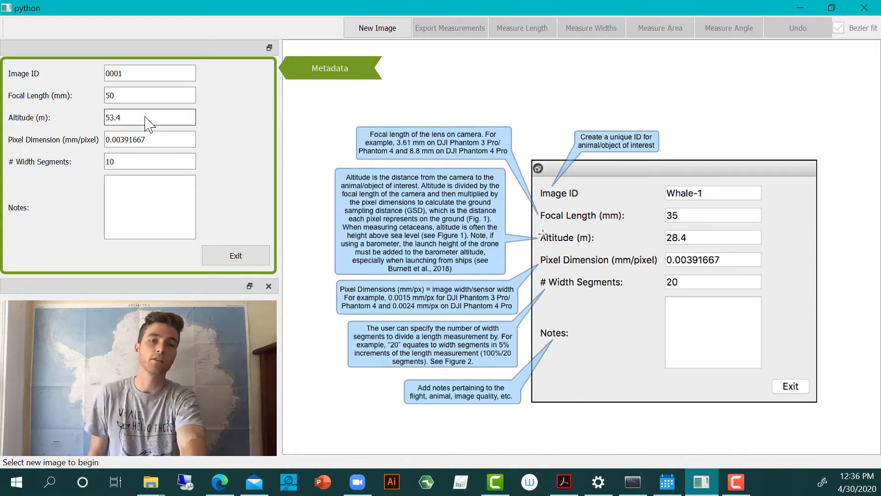
- Enter the note "Flight with Alta FreeFly, IOS project" in the image metadata
{"action": "left_click", "coordinate": [137, 192]}
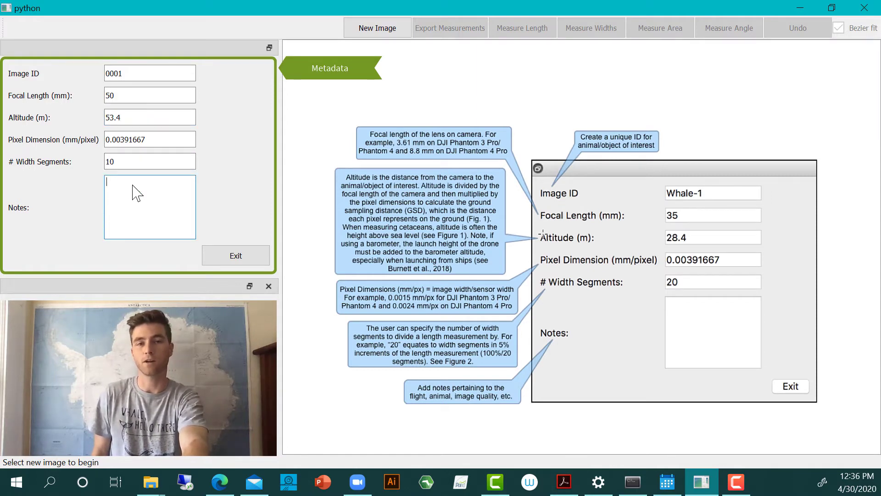
{"action": "type", "text": "Flight"}
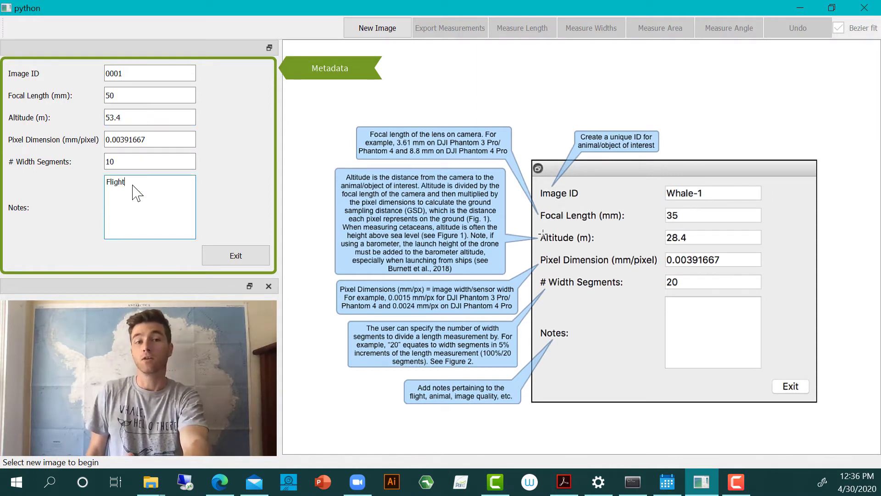
{"action": "type", "text": " with "}
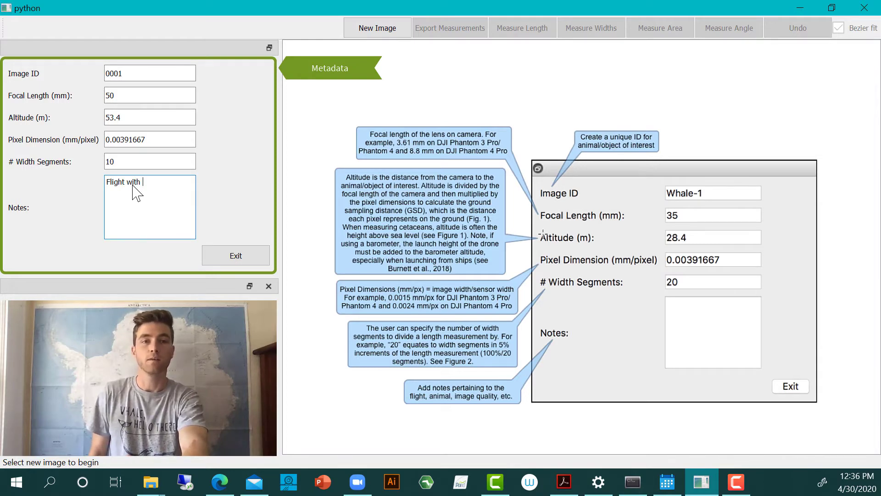
{"action": "type", "text": "LEM"}
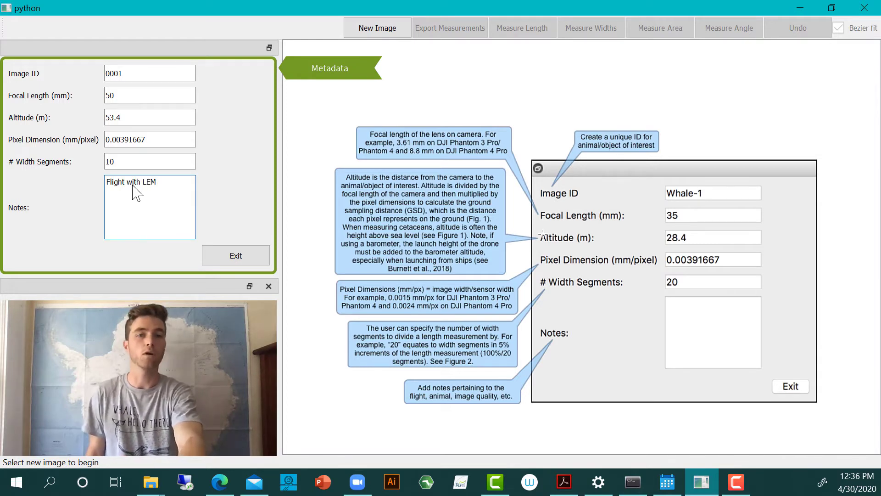
{"action": "key", "text": "BackSpace"}
{"action": "key", "text": "BackSpace"}
{"action": "key", "text": "BackSpace"}
{"action": "type", "text": "Alta FreeFly"}
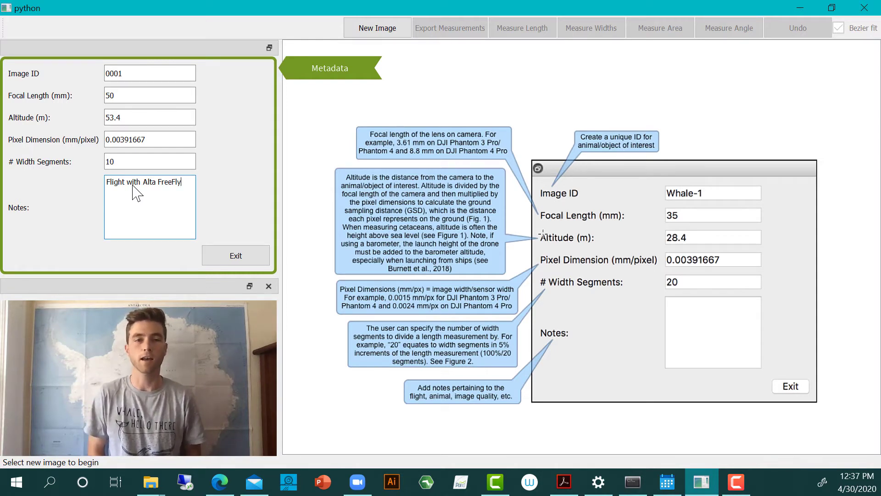
{"action": "type", "text": ", IOS"}
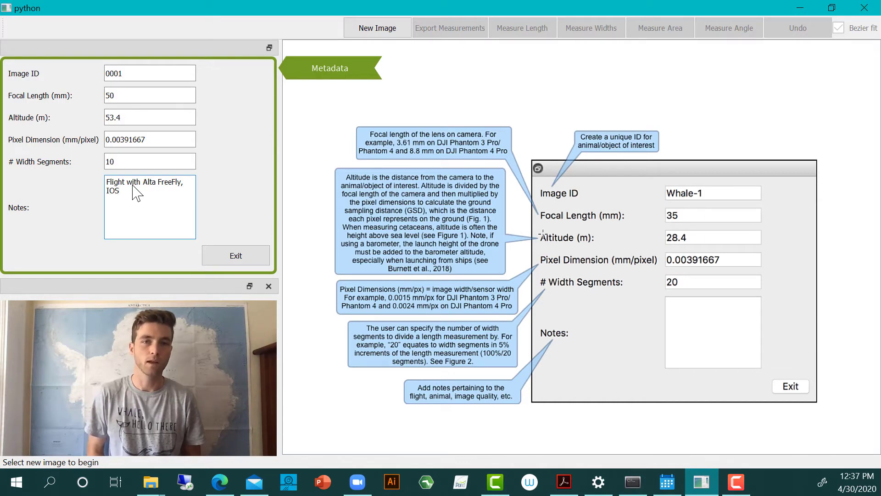
{"action": "type", "text": " project"}
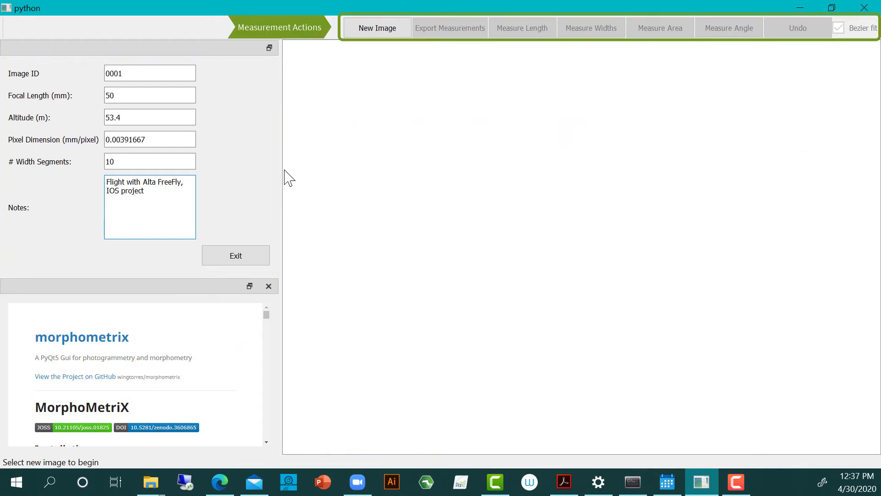
- Load the image Whale-11 from the Whales folder inside Documents, Photogrammetry_Lab
{"action": "left_click", "coordinate": [375, 28]}
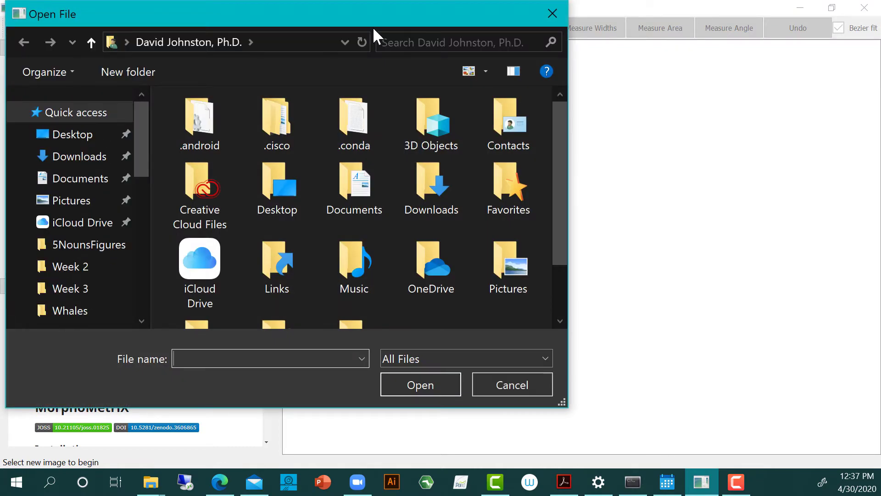
{"action": "left_click", "coordinate": [86, 180]}
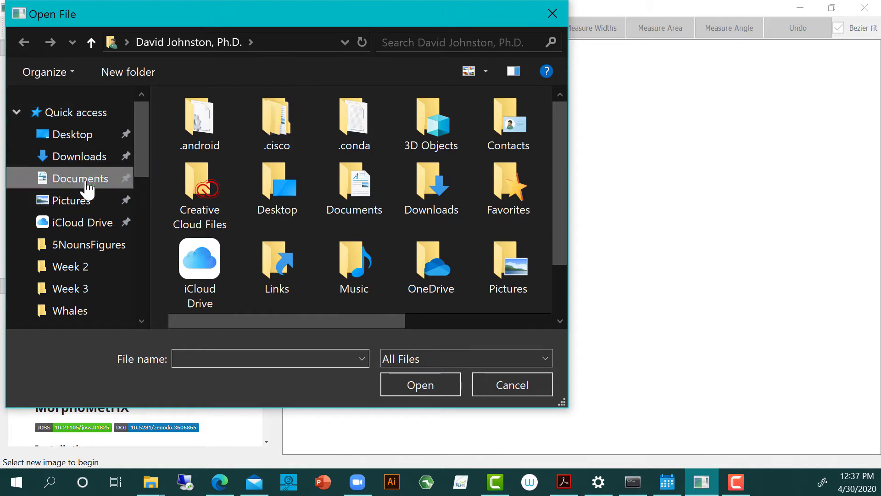
{"action": "left_click", "coordinate": [242, 246]}
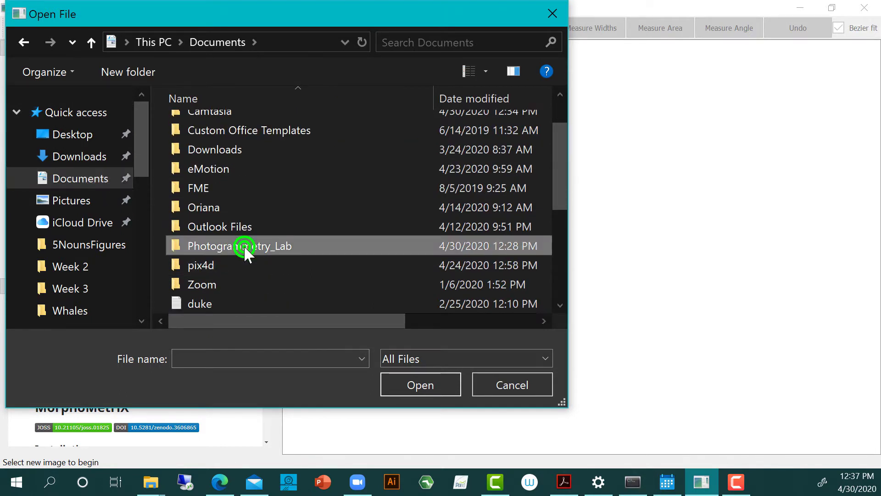
{"action": "double_click", "coordinate": [243, 246]}
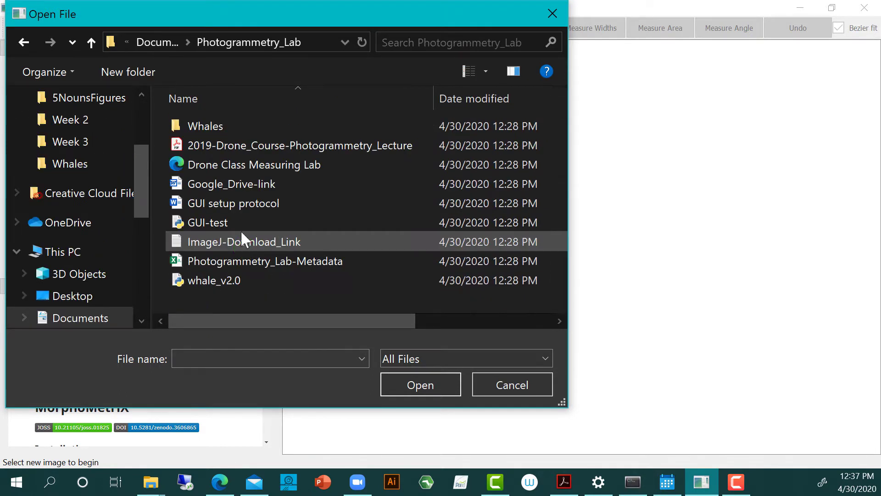
{"action": "double_click", "coordinate": [219, 123]}
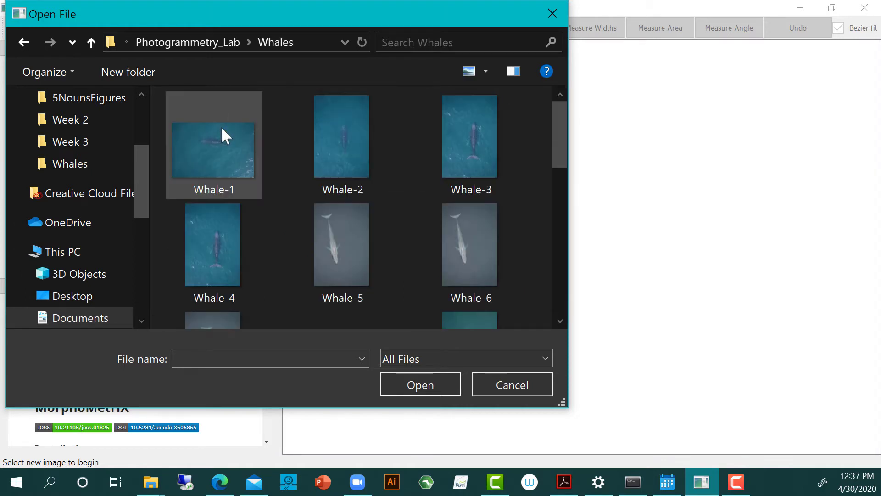
{"action": "scroll", "coordinate": [349, 257], "scroll_direction": "down", "scroll_amount": 5}
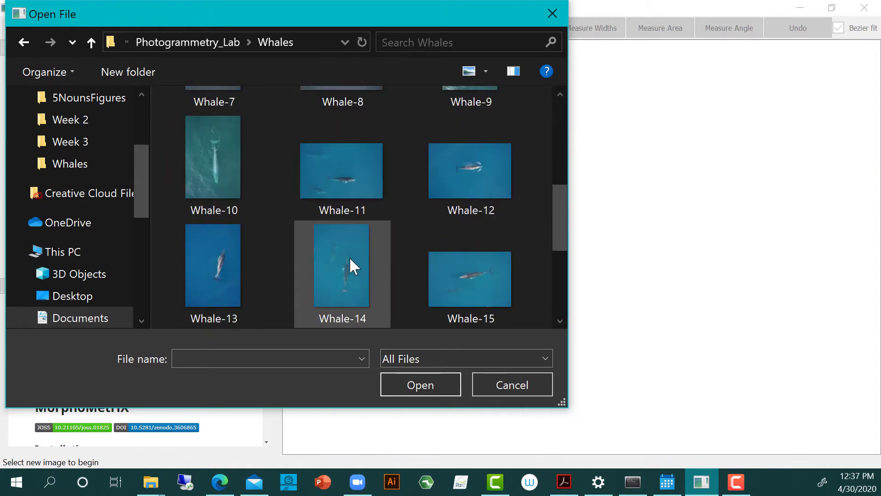
{"action": "scroll", "coordinate": [349, 257], "scroll_direction": "up", "scroll_amount": 2}
{"action": "left_click", "coordinate": [350, 259]}
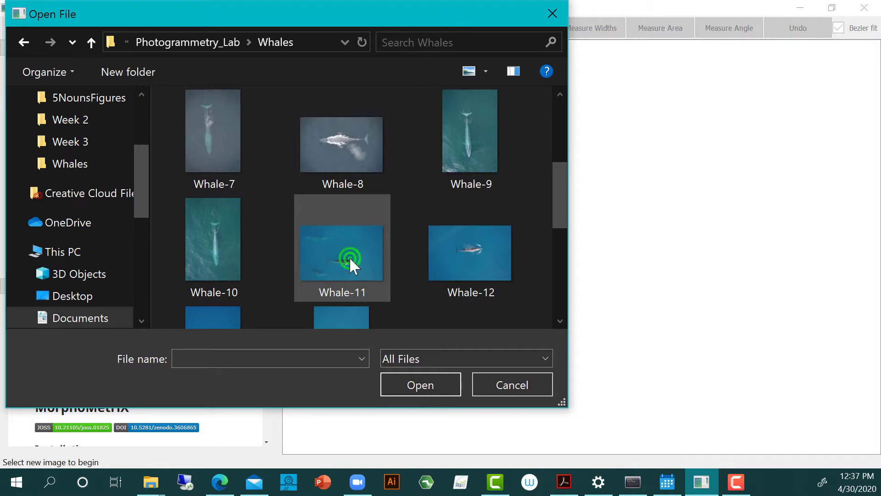
{"action": "left_click", "coordinate": [412, 387]}
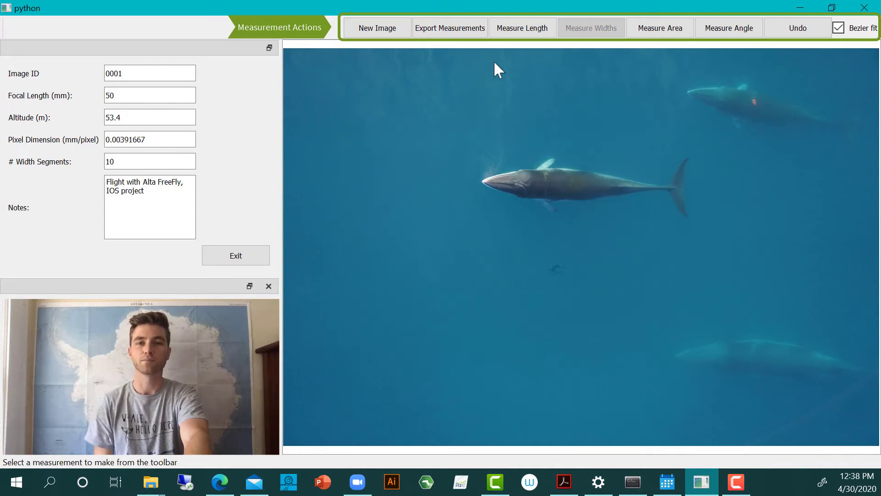
- Start a new length measurement named TL
{"action": "left_click", "coordinate": [514, 35]}
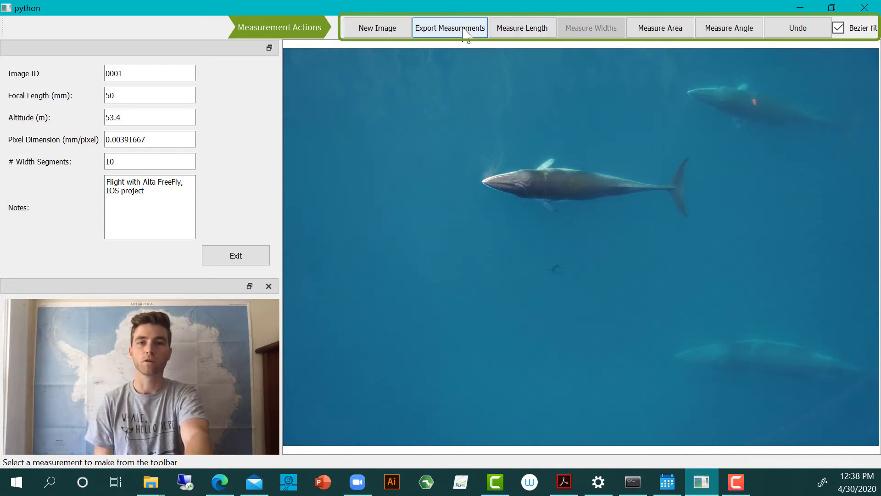
{"action": "left_click", "coordinate": [518, 33]}
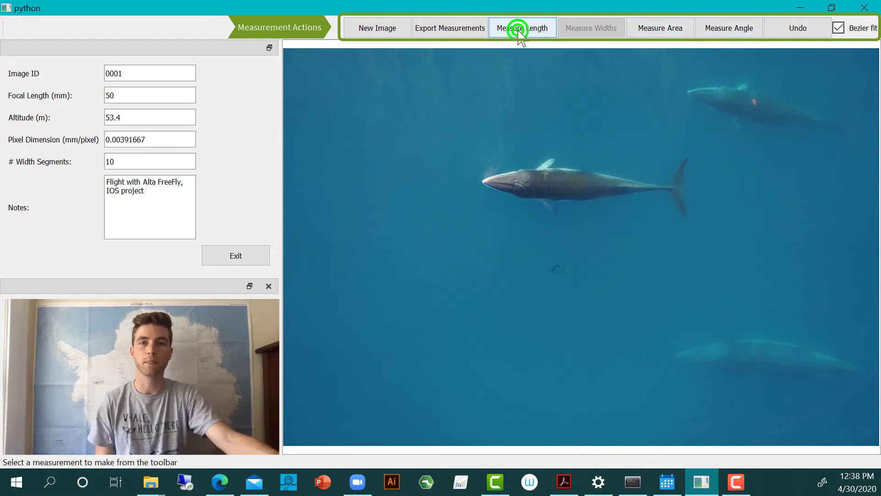
{"action": "left_click", "coordinate": [396, 238]}
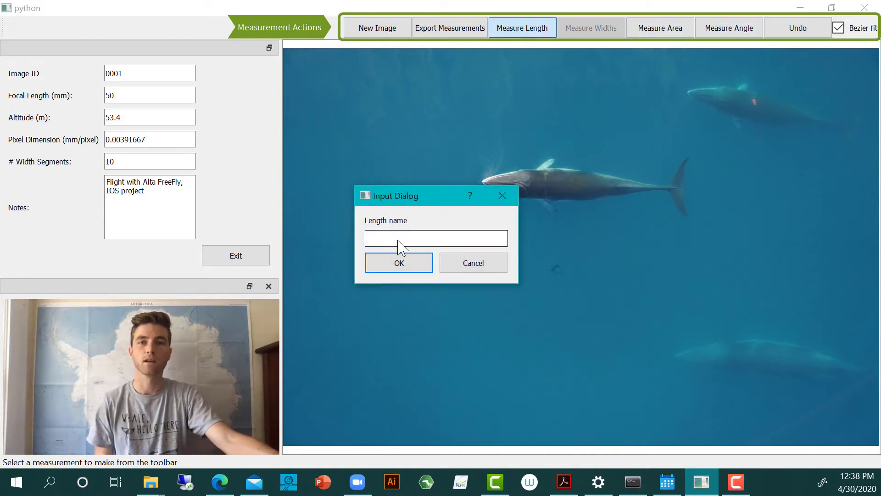
{"action": "type", "text": "TL"}
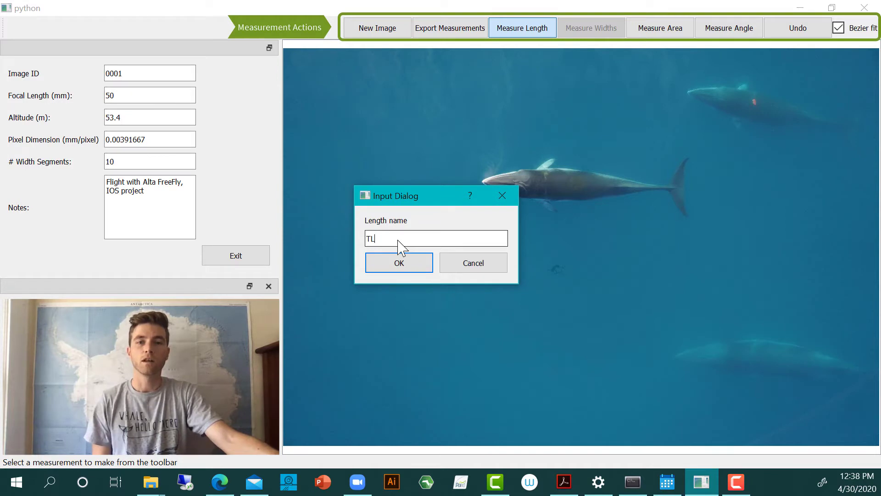
{"action": "left_click", "coordinate": [388, 264]}
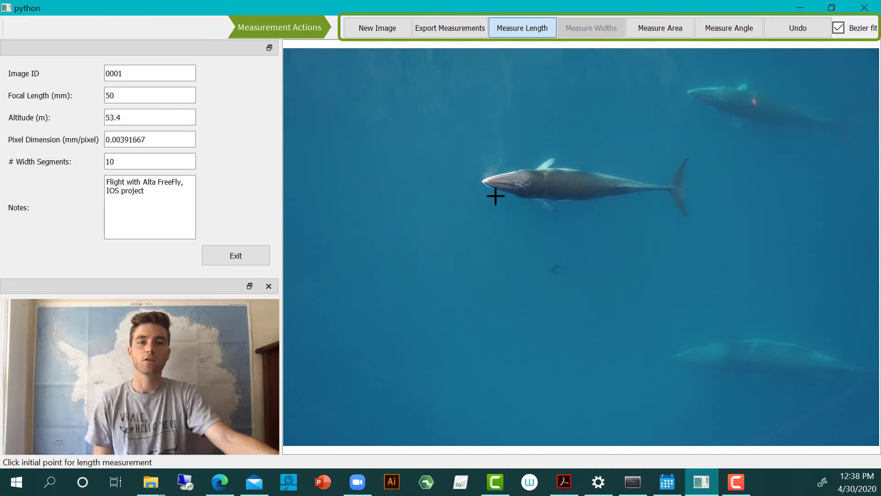
- Place the first point of the TL length at the tip of the central whale's snout
{"action": "scroll", "coordinate": [496, 196], "scroll_direction": "up", "scroll_amount": 5}
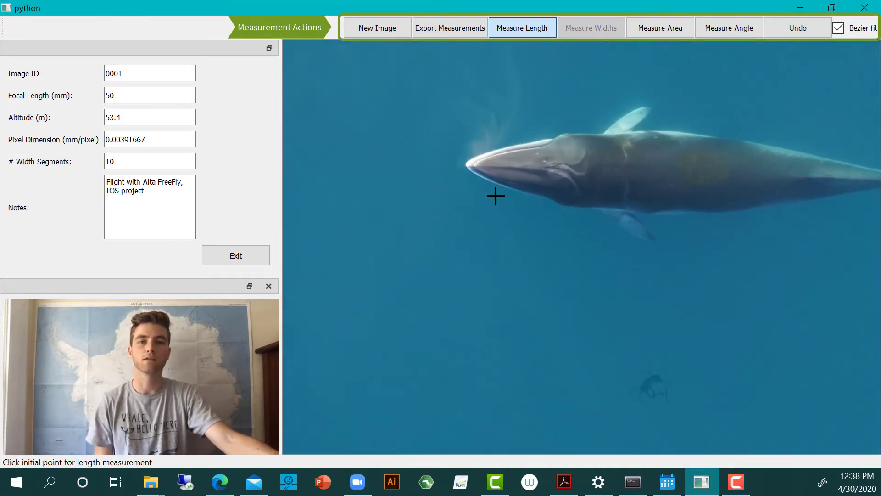
{"action": "scroll", "coordinate": [496, 197], "scroll_direction": "up", "scroll_amount": 4}
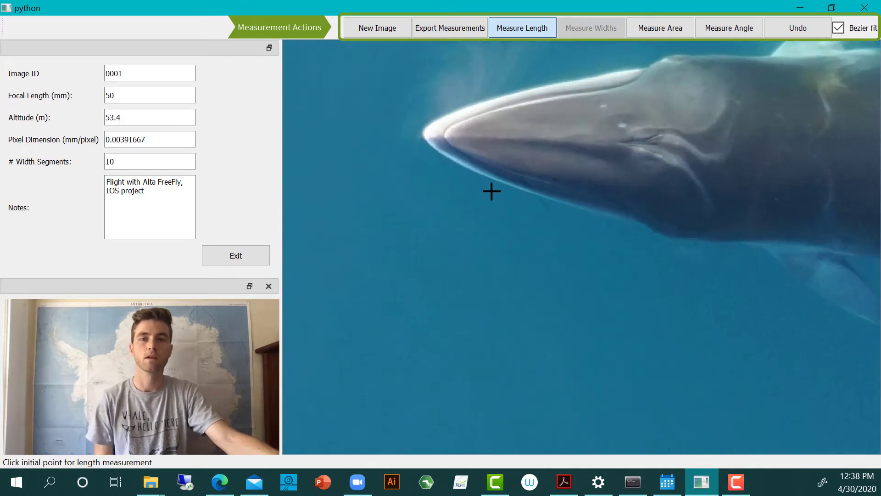
{"action": "left_click", "coordinate": [446, 136]}
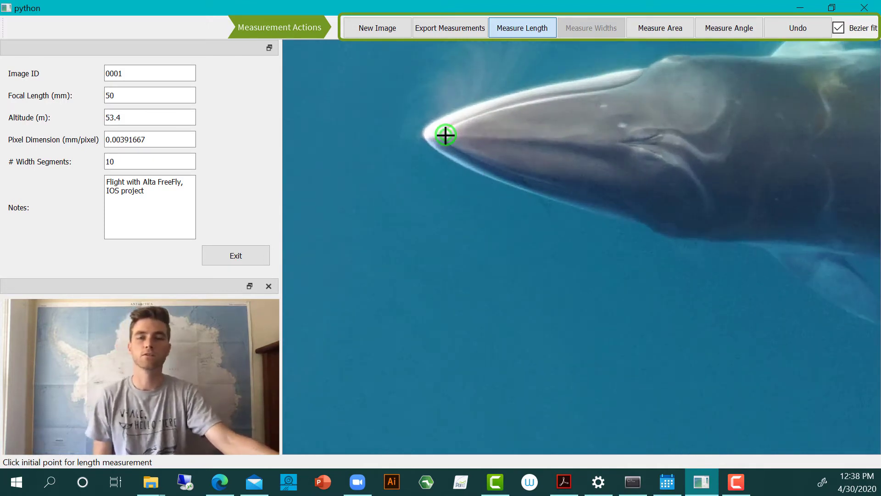
- Add an intermediate point to the TL length on the whale's midline, on the rear body ahead of the tail stock
{"action": "scroll", "coordinate": [445, 135], "scroll_direction": "down", "scroll_amount": 5}
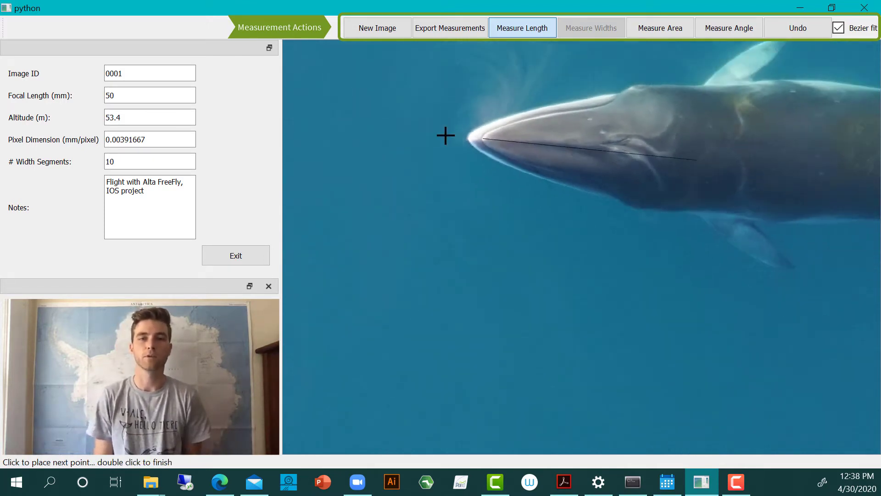
{"action": "scroll", "coordinate": [486, 137], "scroll_direction": "down", "scroll_amount": 4}
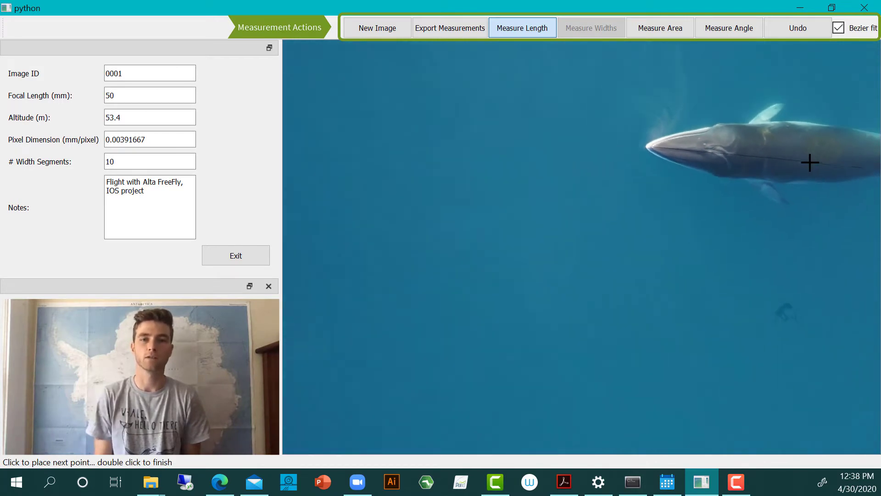
{"action": "scroll", "coordinate": [809, 162], "scroll_direction": "down", "scroll_amount": 1}
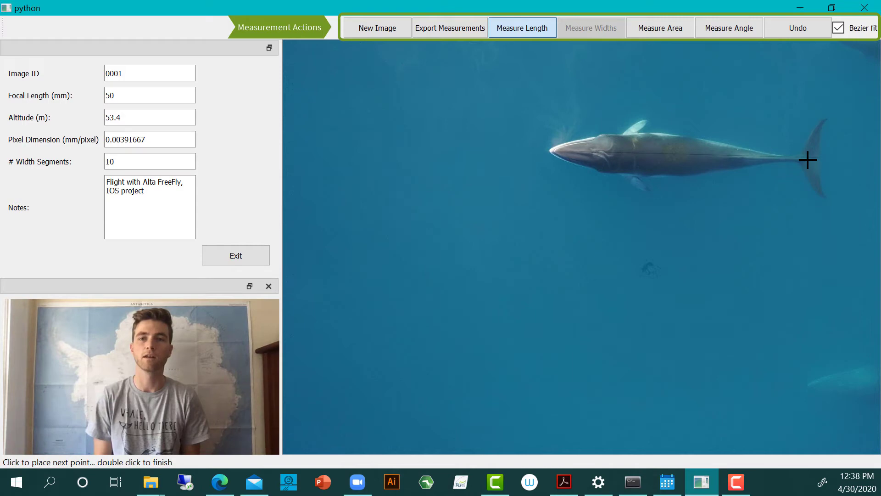
{"action": "scroll", "coordinate": [807, 160], "scroll_direction": "up", "scroll_amount": 2}
{"action": "scroll", "coordinate": [807, 159], "scroll_direction": "up", "scroll_amount": 5}
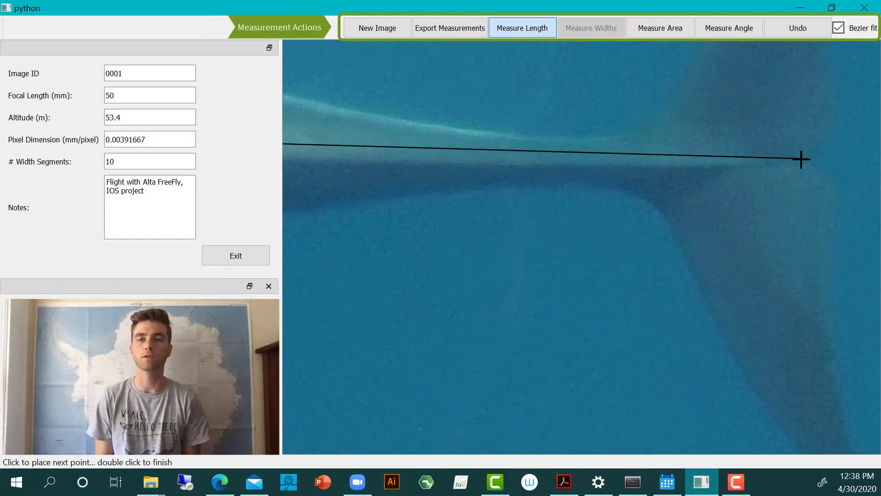
{"action": "scroll", "coordinate": [801, 159], "scroll_direction": "down", "scroll_amount": 4}
{"action": "scroll", "coordinate": [480, 156], "scroll_direction": "down", "scroll_amount": 4}
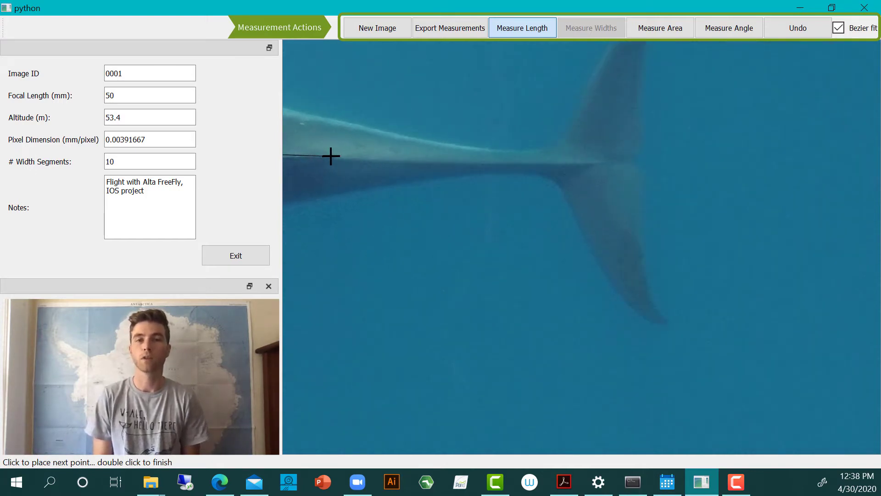
{"action": "scroll", "coordinate": [330, 156], "scroll_direction": "down", "scroll_amount": 5}
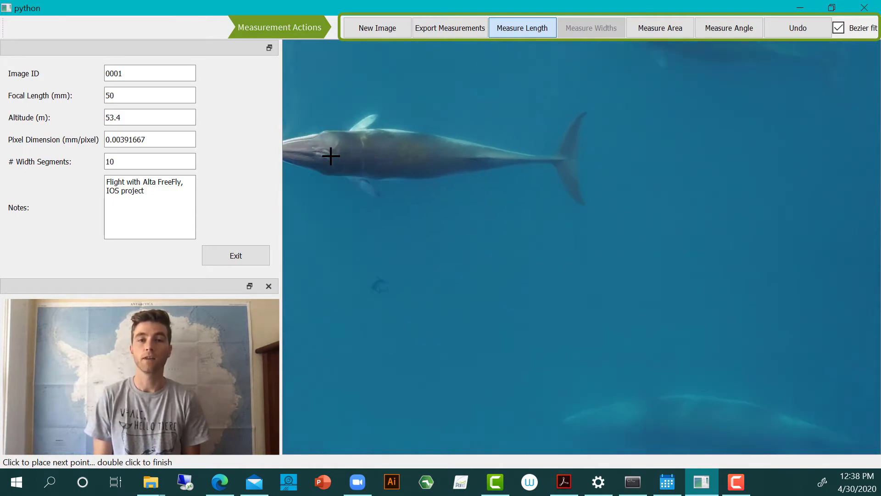
{"action": "scroll", "coordinate": [419, 165], "scroll_direction": "up", "scroll_amount": 4}
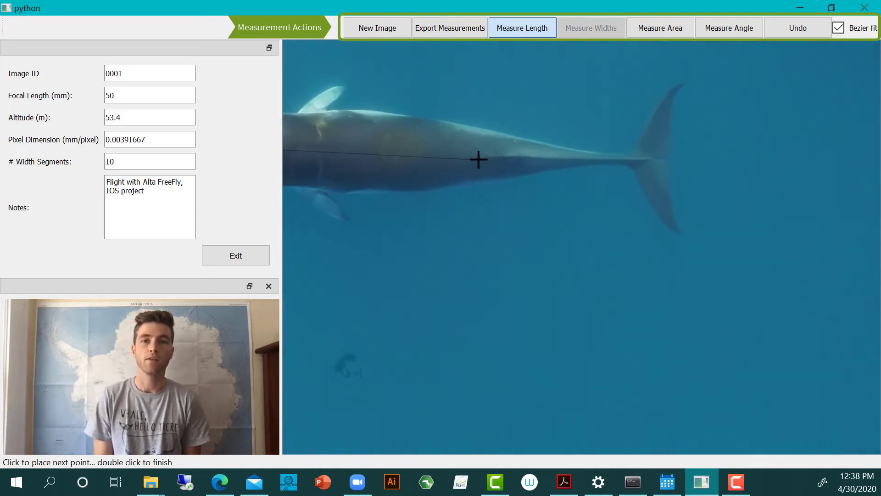
{"action": "scroll", "coordinate": [482, 159], "scroll_direction": "up", "scroll_amount": 1}
{"action": "left_click", "coordinate": [505, 156]}
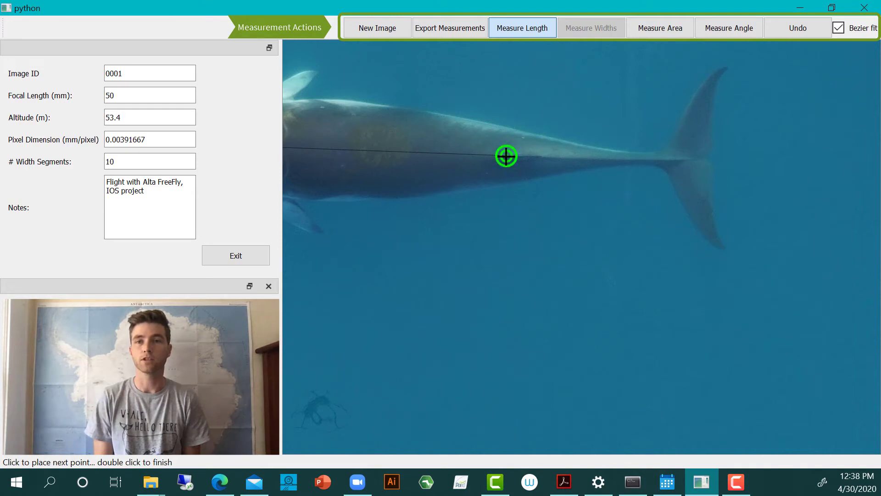
- Finish the TL length at the notch between the whale's tail flukes
{"action": "scroll", "coordinate": [711, 164], "scroll_direction": "up", "scroll_amount": 2}
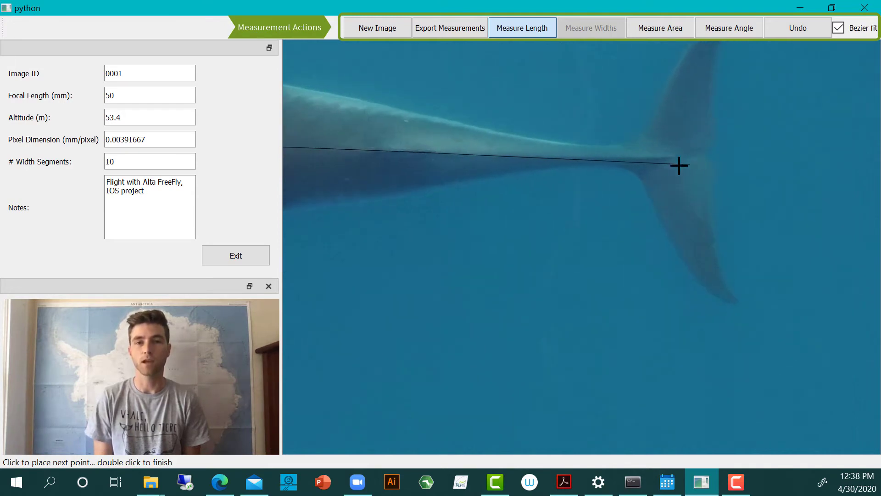
{"action": "scroll", "coordinate": [695, 165], "scroll_direction": "up", "scroll_amount": 1}
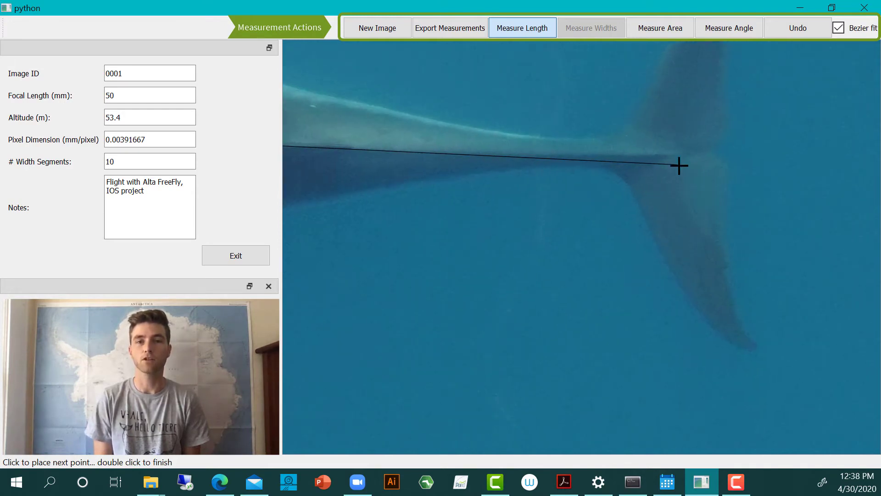
{"action": "double_click", "coordinate": [705, 158]}
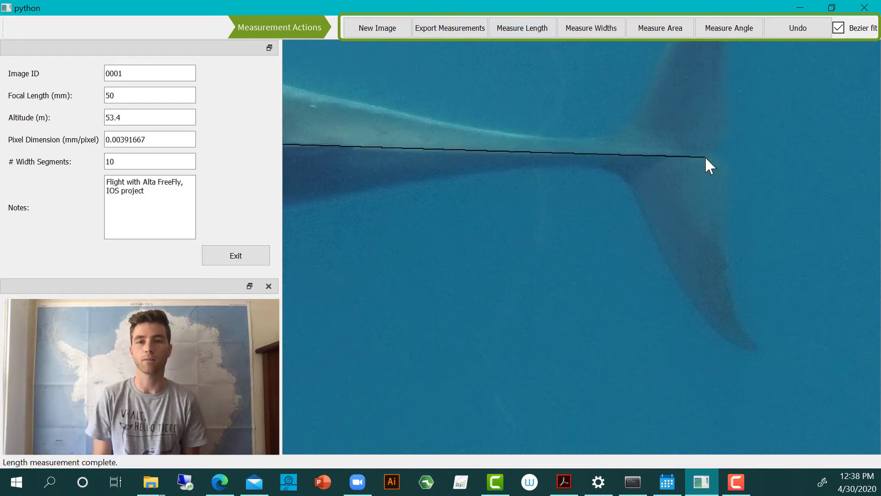
{"action": "scroll", "coordinate": [485, 215], "scroll_direction": "down", "scroll_amount": 1}
{"action": "scroll", "coordinate": [485, 215], "scroll_direction": "down", "scroll_amount": 4}
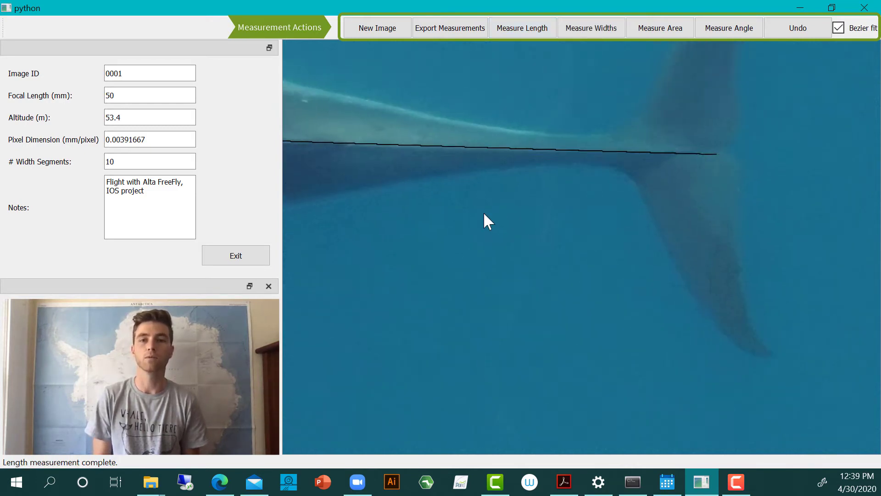
- Start width measurements along the TL length and mark the whale's upper and lower edges on the first width line, across the snout
{"action": "scroll", "coordinate": [484, 214], "scroll_direction": "down", "scroll_amount": 2}
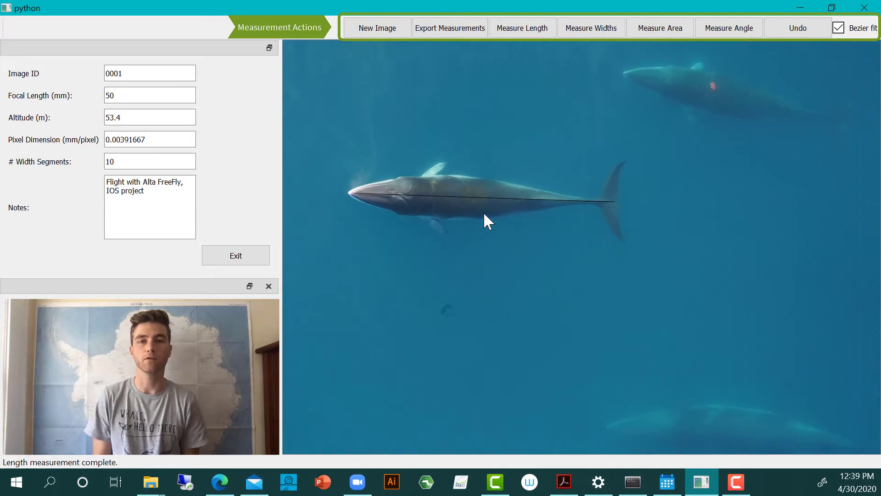
{"action": "left_click", "coordinate": [593, 29]}
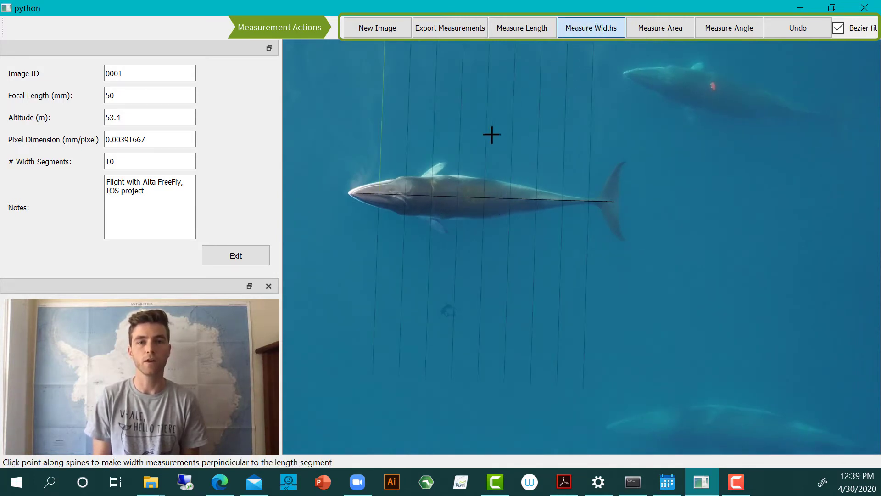
{"action": "scroll", "coordinate": [369, 264], "scroll_direction": "down", "scroll_amount": 1}
{"action": "scroll", "coordinate": [369, 264], "scroll_direction": "down", "scroll_amount": 1}
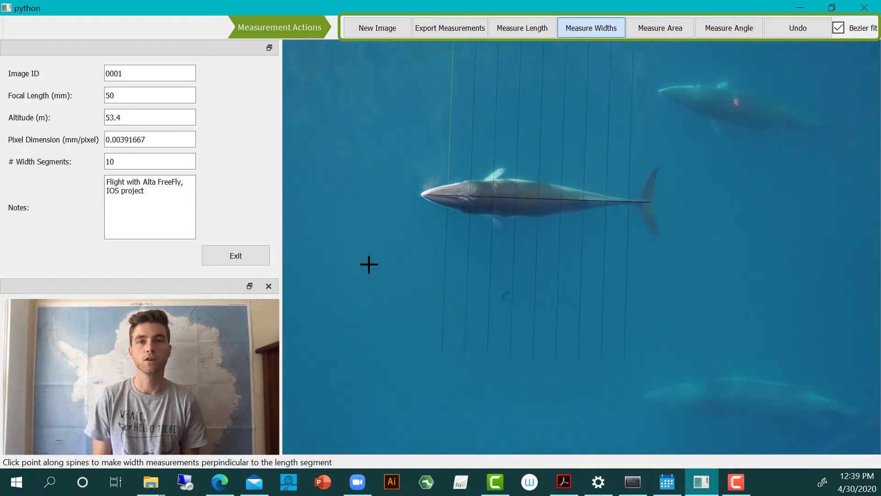
{"action": "scroll", "coordinate": [463, 198], "scroll_direction": "up", "scroll_amount": 6}
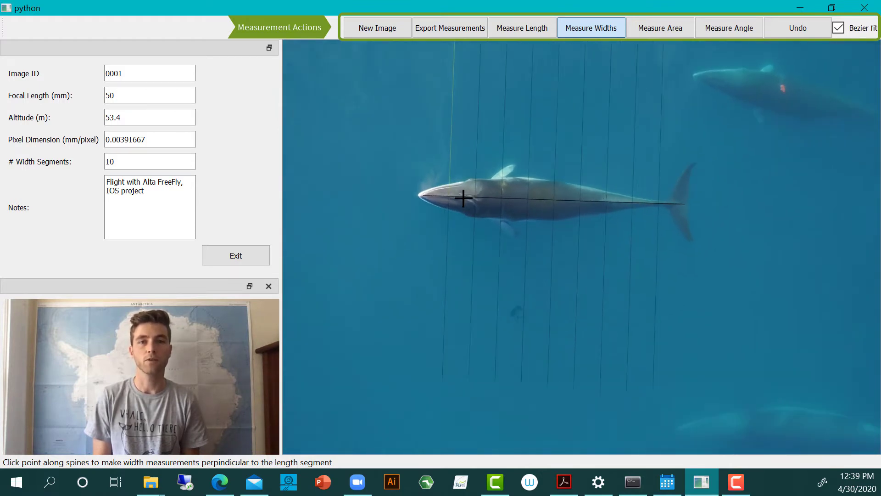
{"action": "scroll", "coordinate": [463, 198], "scroll_direction": "up", "scroll_amount": 3}
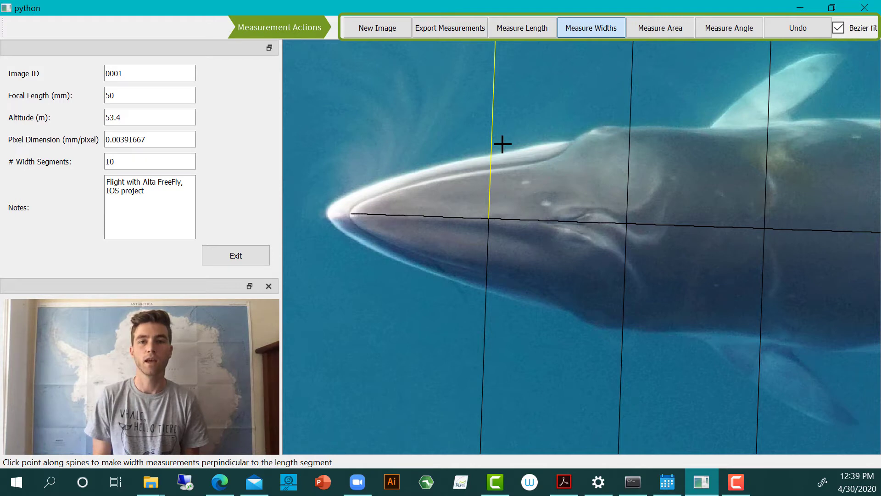
{"action": "scroll", "coordinate": [502, 144], "scroll_direction": "up", "scroll_amount": 3}
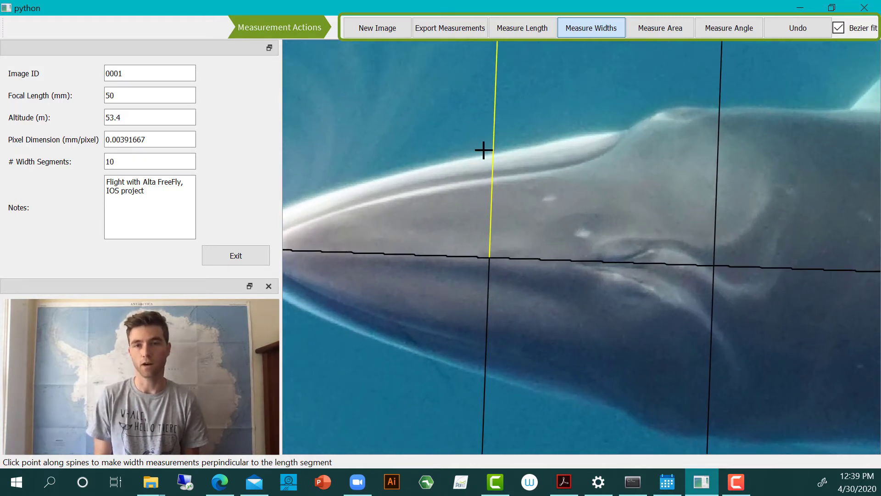
{"action": "left_click", "coordinate": [491, 152]}
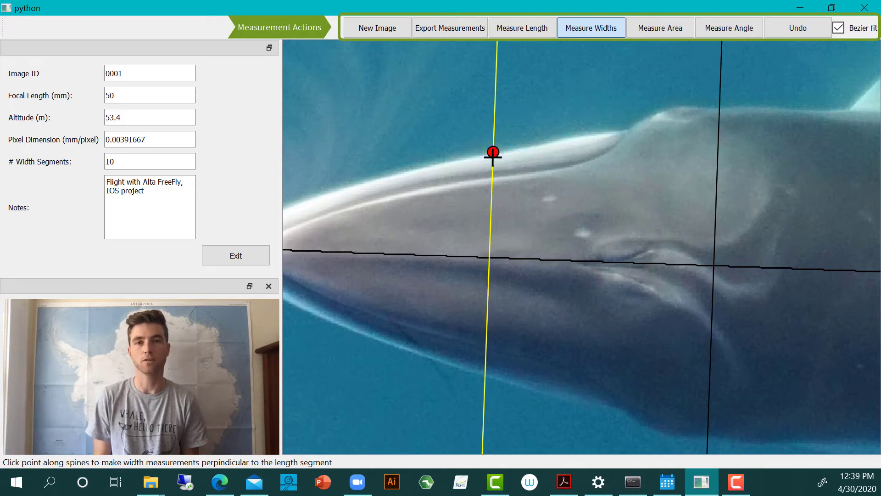
{"action": "left_click", "coordinate": [485, 376]}
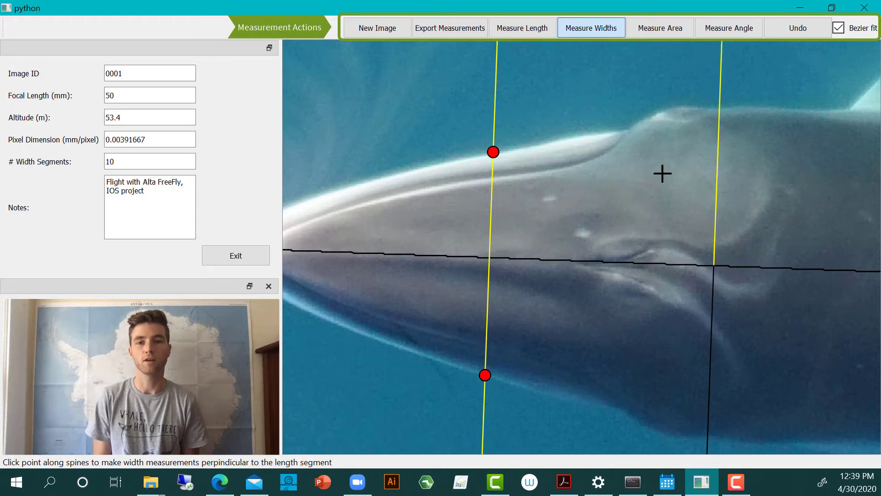
- Mark the whale's upper and lower body edges on the second width line behind the eyes and the third at the flippers
{"action": "left_click", "coordinate": [718, 109]}
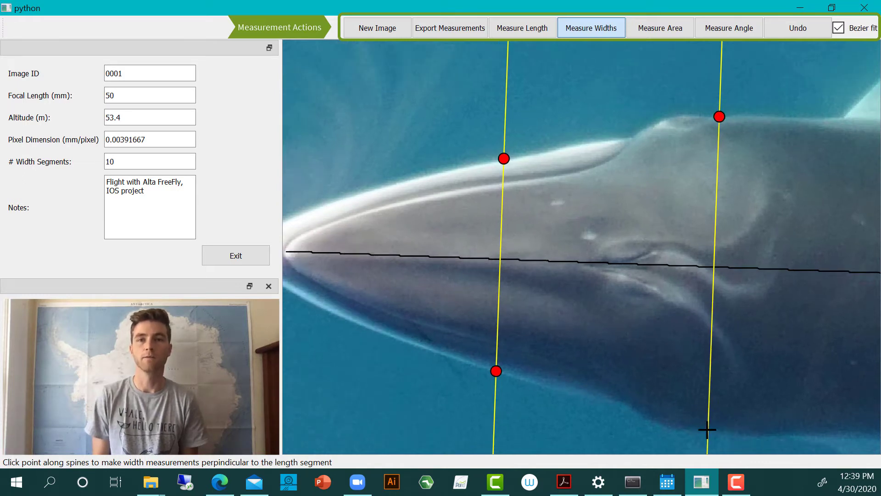
{"action": "left_click", "coordinate": [707, 429]}
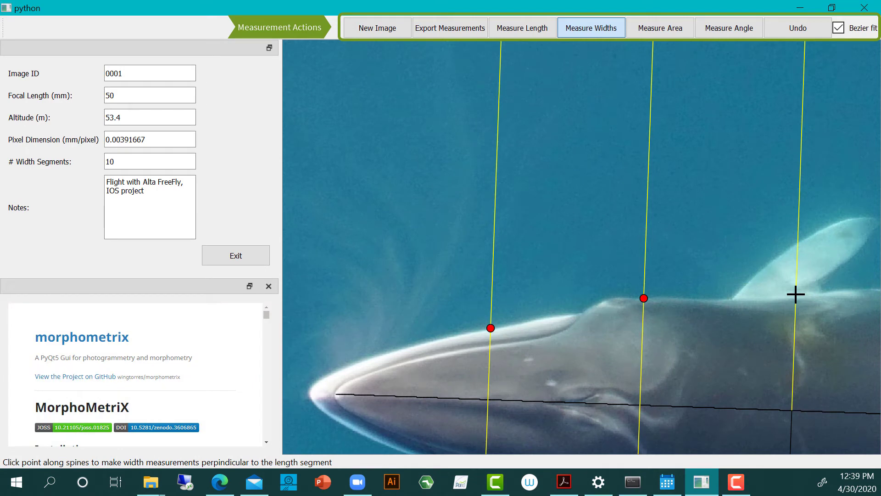
{"action": "left_click", "coordinate": [795, 294]}
{"action": "scroll", "coordinate": [795, 294], "scroll_direction": "down", "scroll_amount": 3}
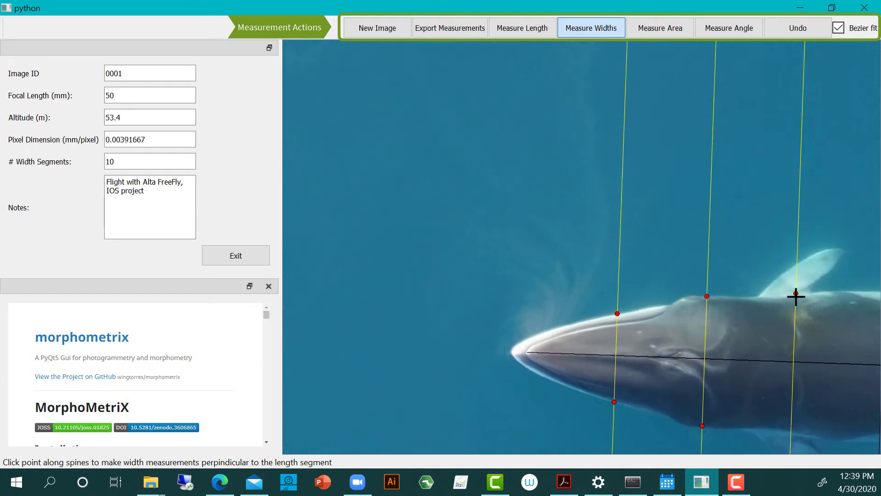
{"action": "scroll", "coordinate": [795, 294], "scroll_direction": "down", "scroll_amount": 2}
{"action": "left_click", "coordinate": [789, 414]}
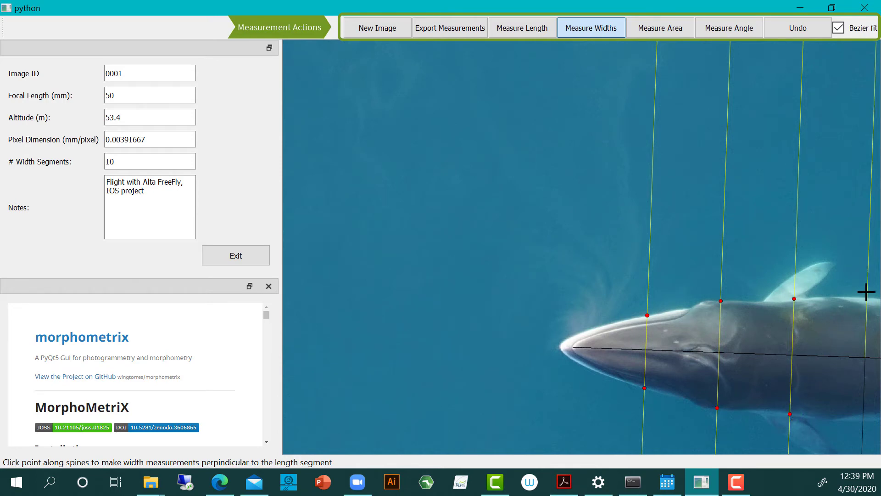
- Mark the whale's upper and lower body edges on the fourth and fifth width lines, behind the flippers
{"action": "scroll", "coordinate": [795, 285], "scroll_direction": "down", "scroll_amount": 5}
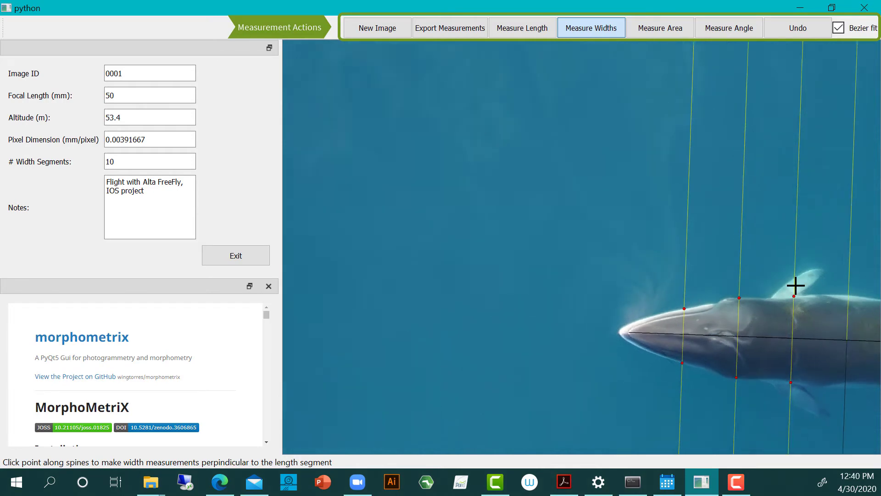
{"action": "scroll", "coordinate": [795, 285], "scroll_direction": "up", "scroll_amount": 5}
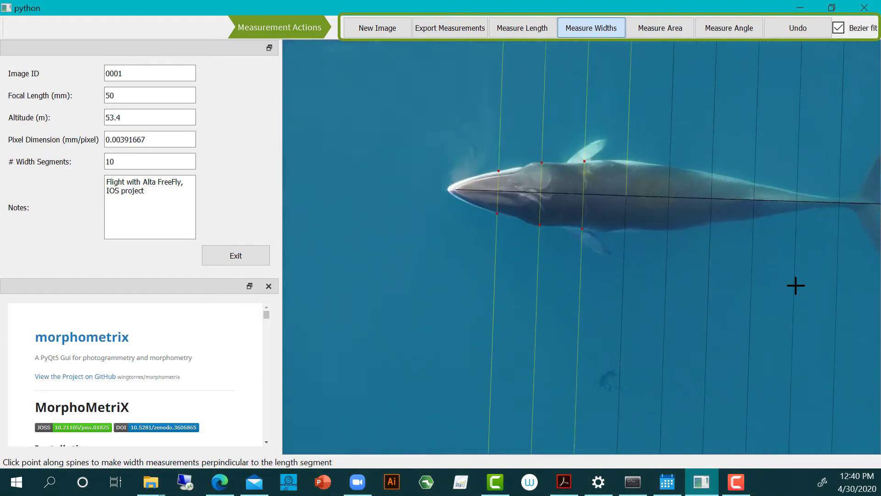
{"action": "scroll", "coordinate": [795, 285], "scroll_direction": "up", "scroll_amount": 2}
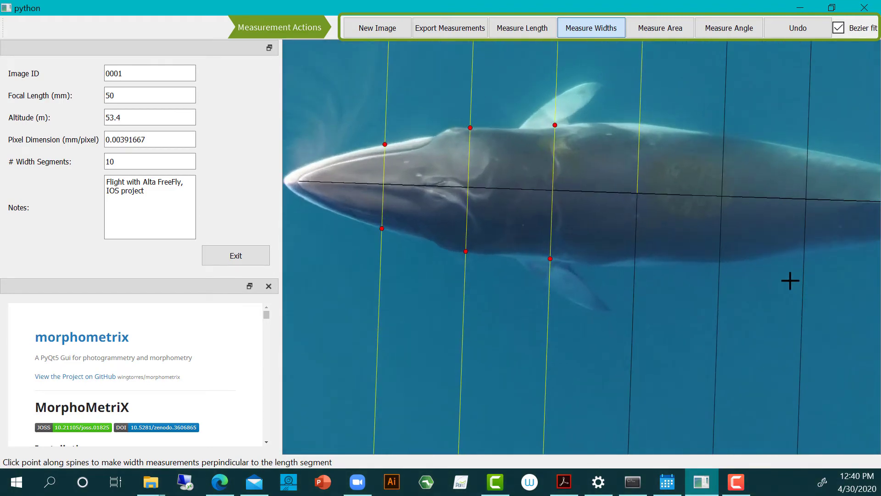
{"action": "scroll", "coordinate": [688, 191], "scroll_direction": "up", "scroll_amount": 2}
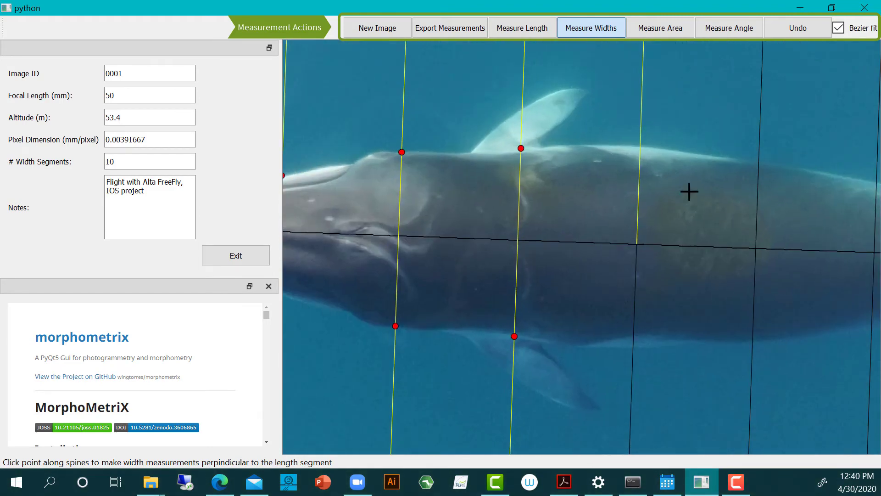
{"action": "left_click", "coordinate": [638, 147]}
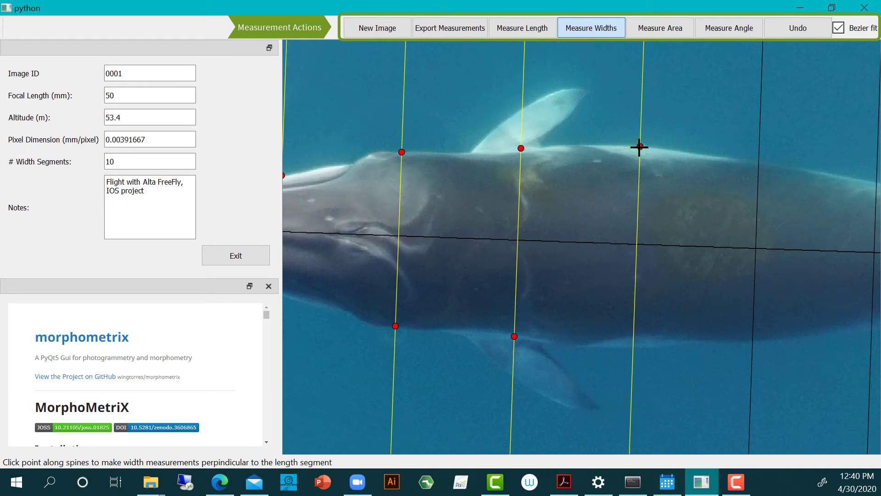
{"action": "left_click", "coordinate": [633, 348]}
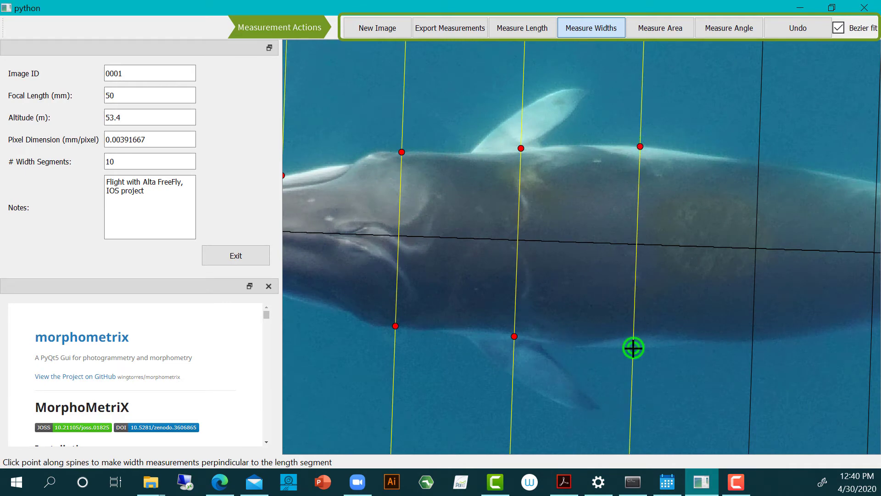
{"action": "left_click", "coordinate": [758, 161]}
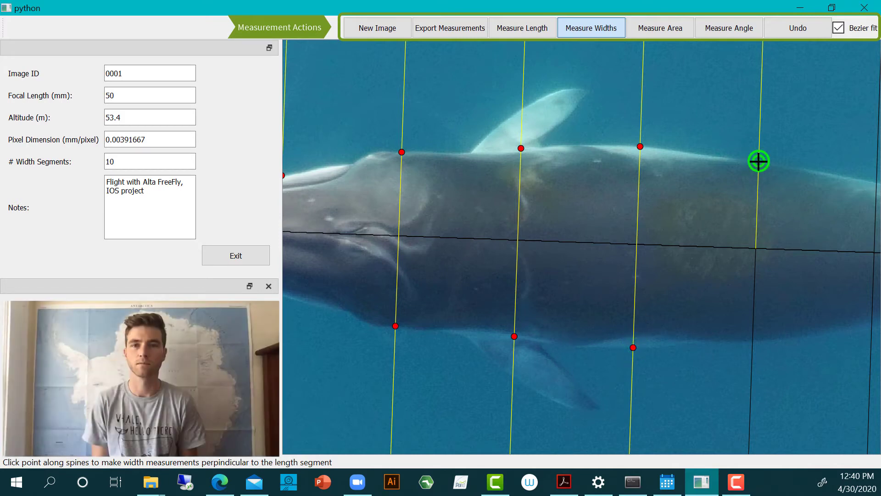
{"action": "left_click", "coordinate": [752, 340]}
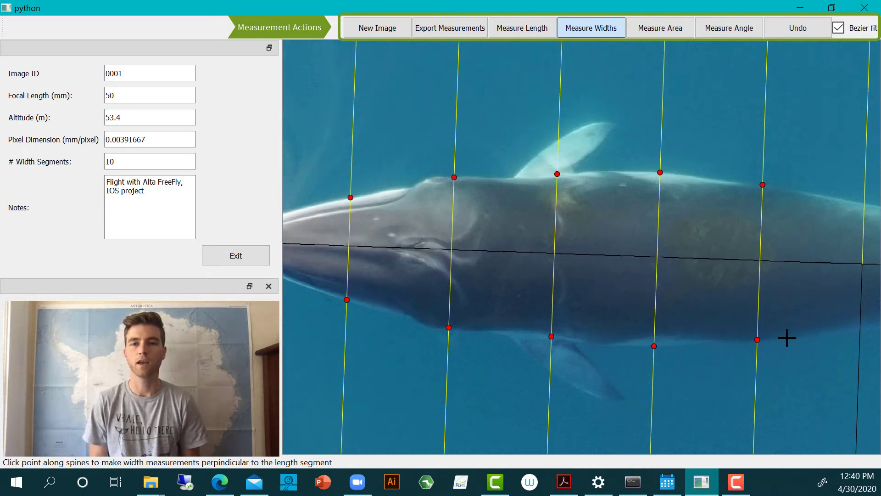
- Mark the whale's upper and lower body edges on the sixth width line, undoing and replacing the misplaced upper point
{"action": "scroll", "coordinate": [786, 337], "scroll_direction": "down", "scroll_amount": 1}
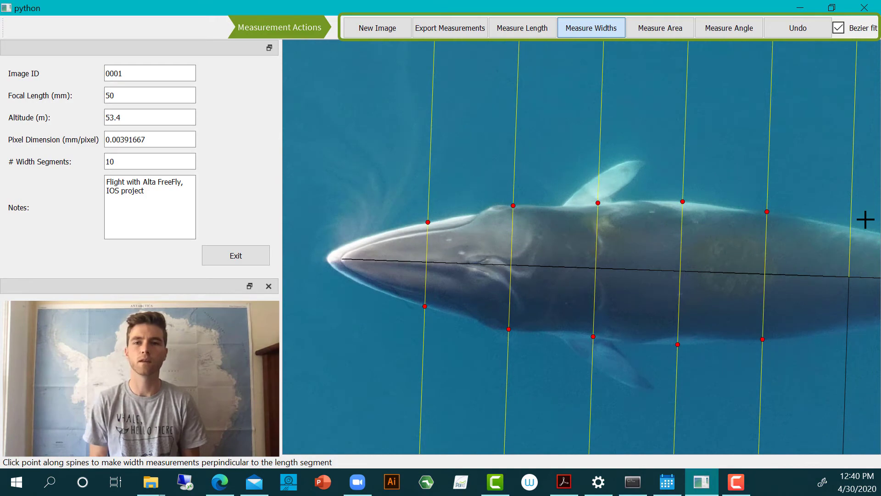
{"action": "scroll", "coordinate": [865, 220], "scroll_direction": "down", "scroll_amount": 3}
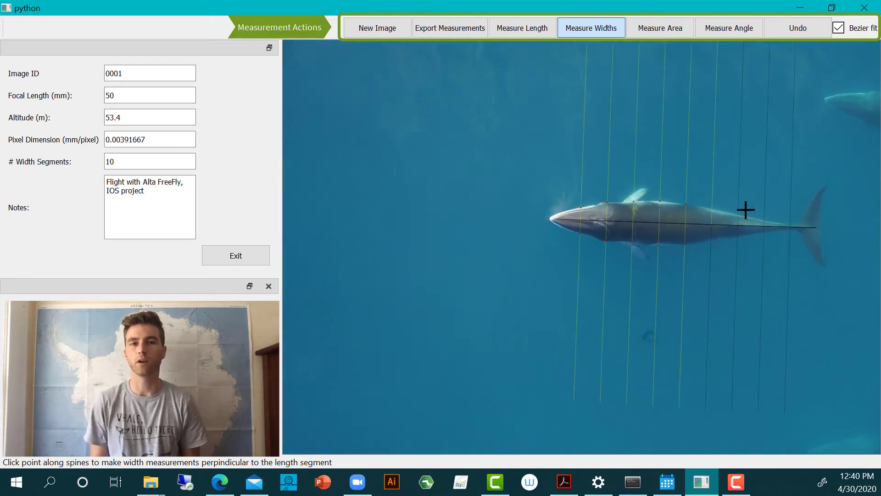
{"action": "scroll", "coordinate": [746, 210], "scroll_direction": "up", "scroll_amount": 5}
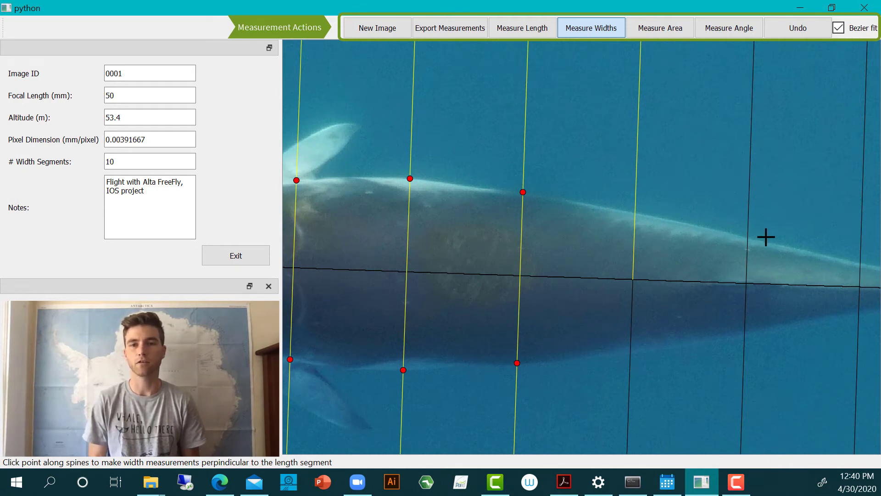
{"action": "left_click", "coordinate": [753, 238]}
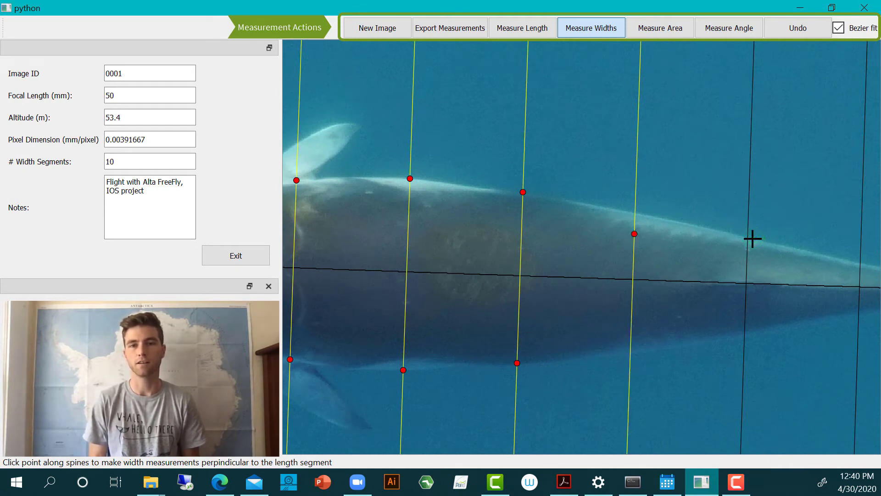
{"action": "left_click", "coordinate": [795, 28]}
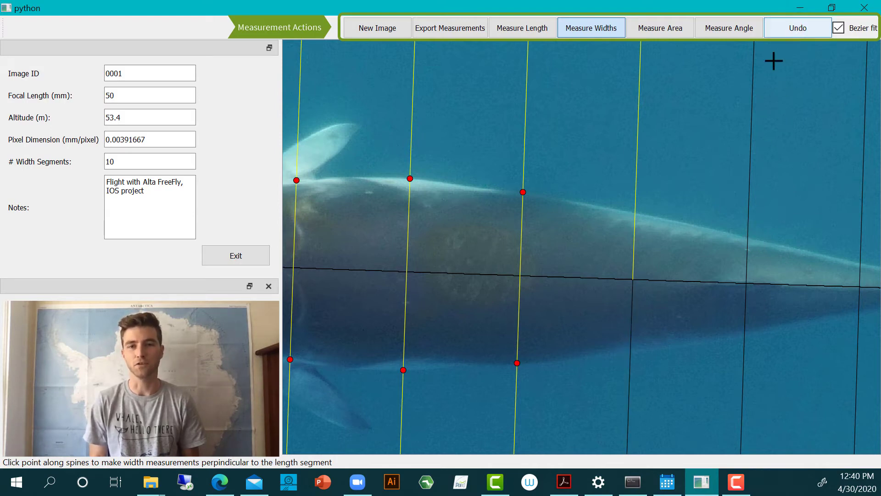
{"action": "left_click", "coordinate": [645, 214]}
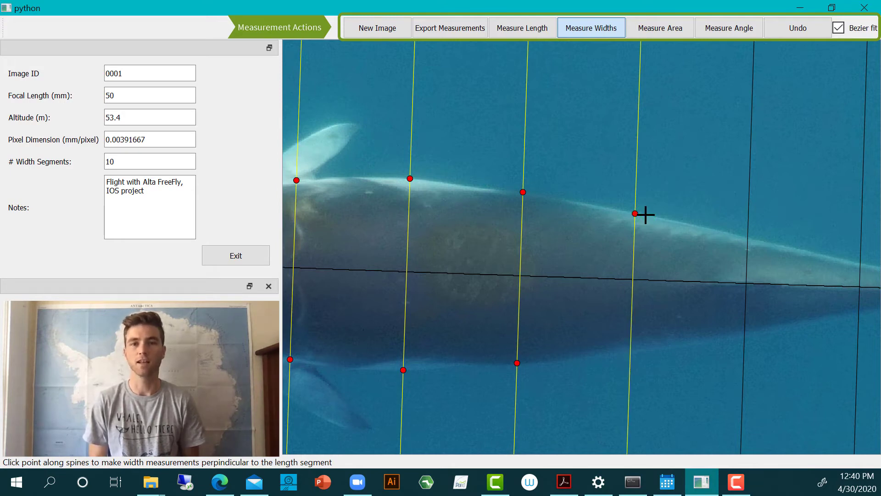
{"action": "left_click", "coordinate": [630, 350]}
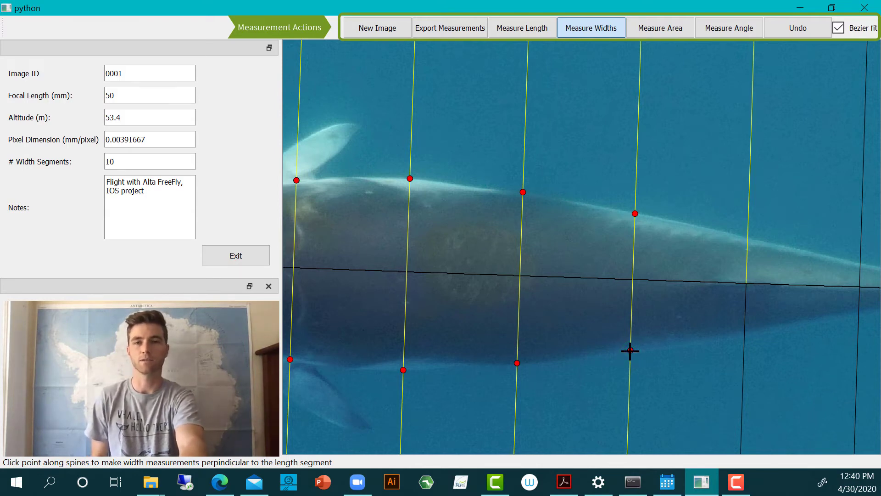
- Mark the whale's upper and lower body edges on the seventh and eighth width lines, along the tapering rear body
{"action": "left_click", "coordinate": [747, 236]}
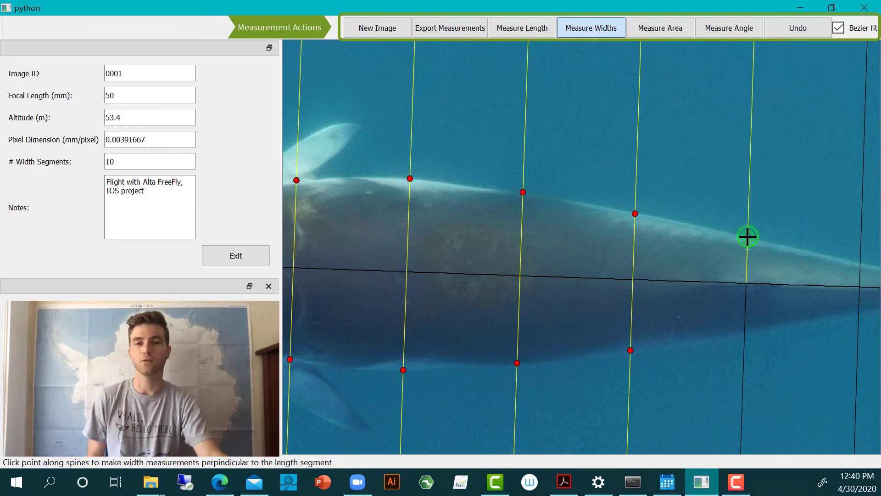
{"action": "left_click", "coordinate": [744, 334]}
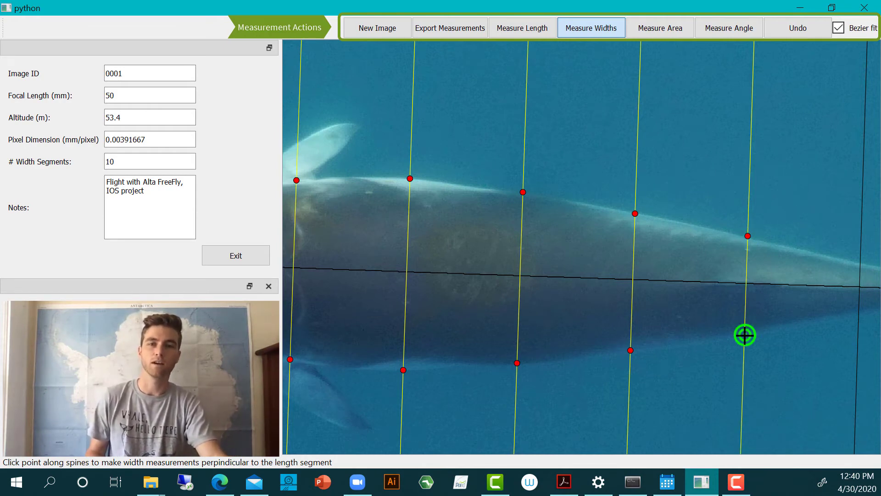
{"action": "left_click", "coordinate": [859, 263]}
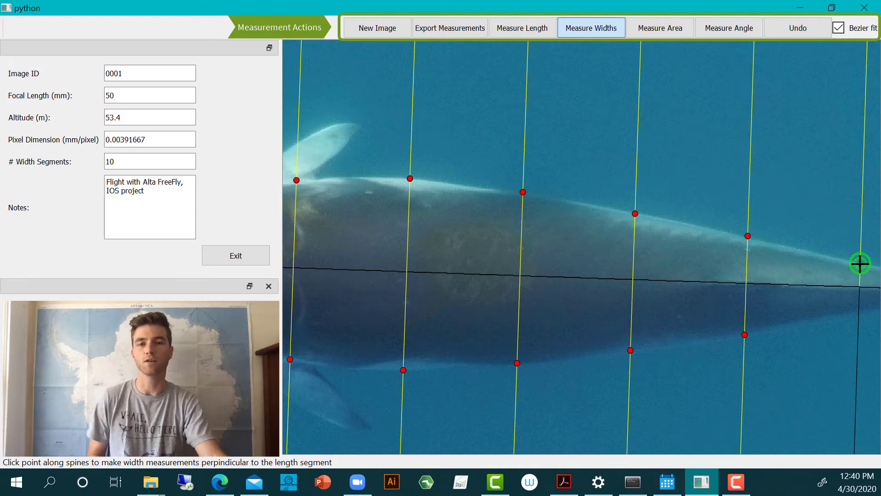
{"action": "left_click", "coordinate": [858, 312]}
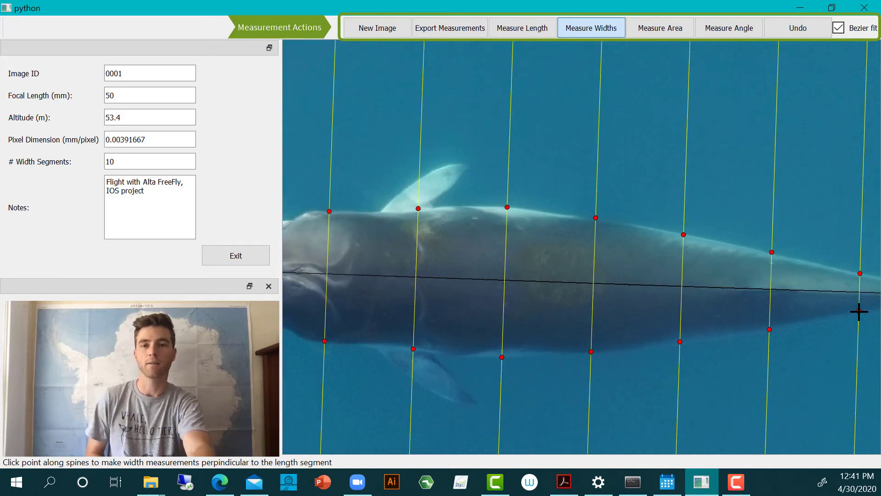
- Mark the whale's upper and lower body edges on the ninth width line, at the narrow tail stock just ahead of the flukes
{"action": "scroll", "coordinate": [859, 312], "scroll_direction": "down", "scroll_amount": 10}
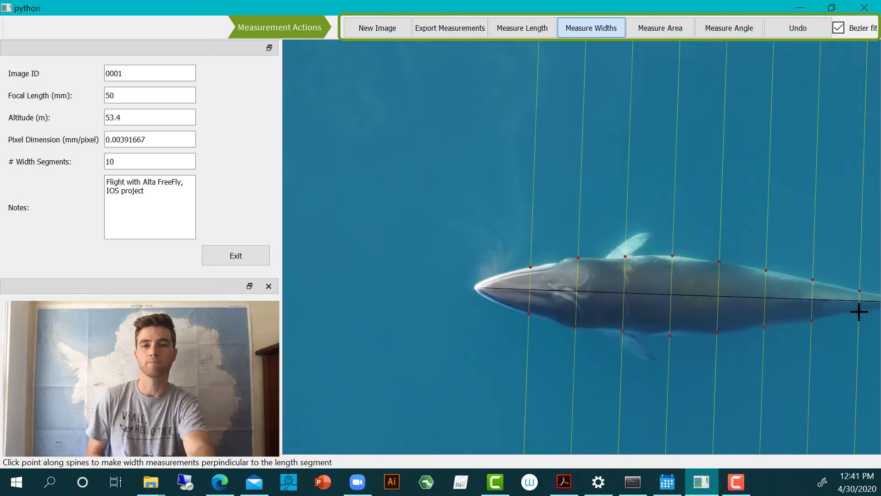
{"action": "scroll", "coordinate": [654, 185], "scroll_direction": "up", "scroll_amount": 8}
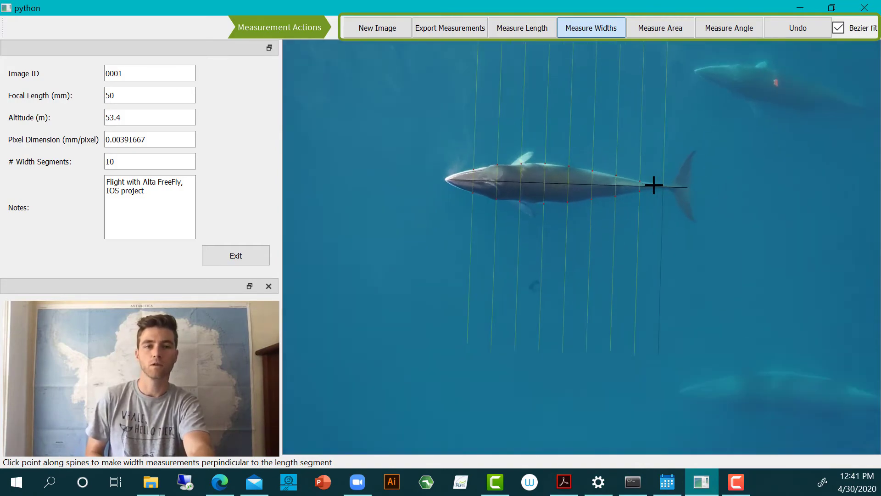
{"action": "scroll", "coordinate": [654, 185], "scroll_direction": "up", "scroll_amount": 4}
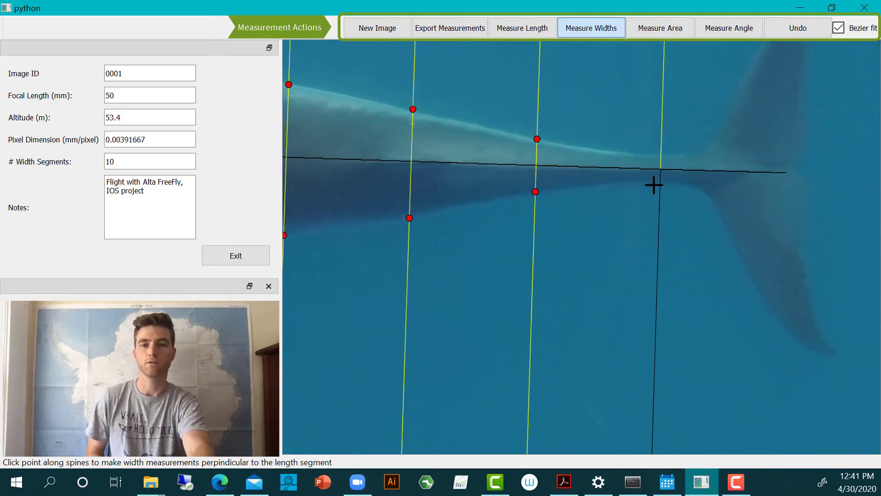
{"action": "left_click", "coordinate": [660, 140]}
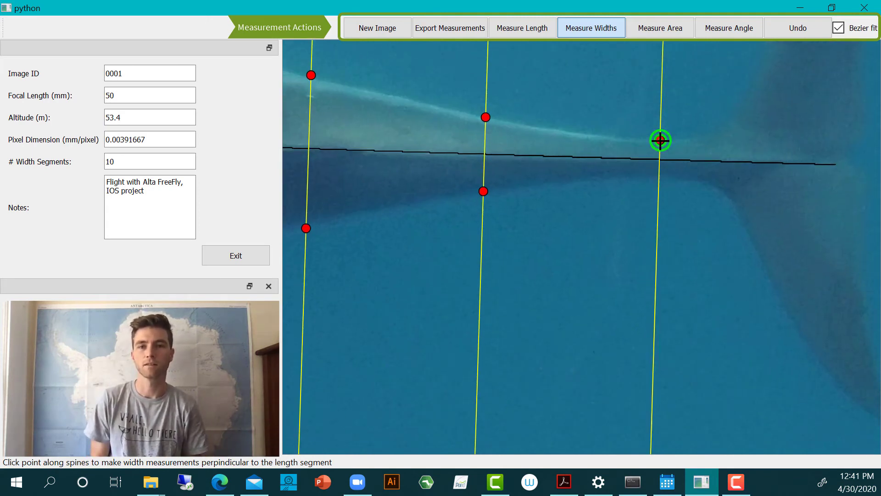
{"action": "left_click", "coordinate": [659, 178]}
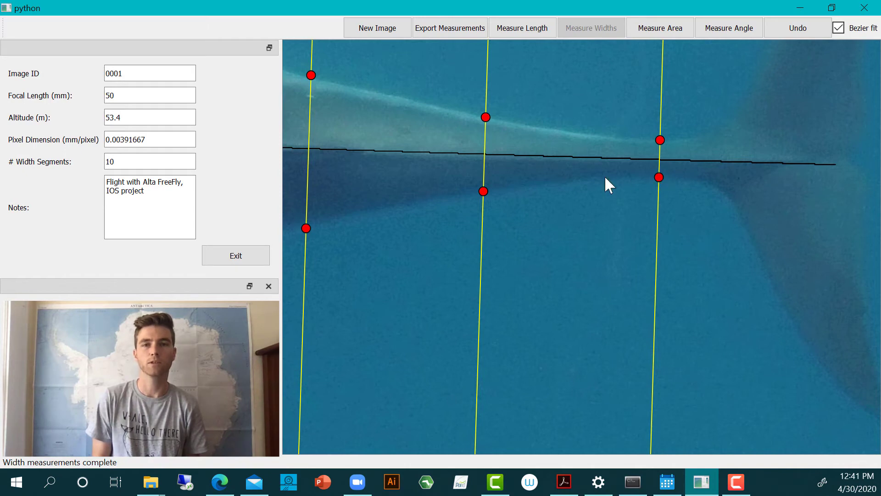
- Export the measurements as Whale-11 into a new folder named Output inside Photogrammetry_Lab
{"action": "scroll", "coordinate": [604, 175], "scroll_direction": "down", "scroll_amount": 5}
{"action": "scroll", "coordinate": [604, 176], "scroll_direction": "down", "scroll_amount": 6}
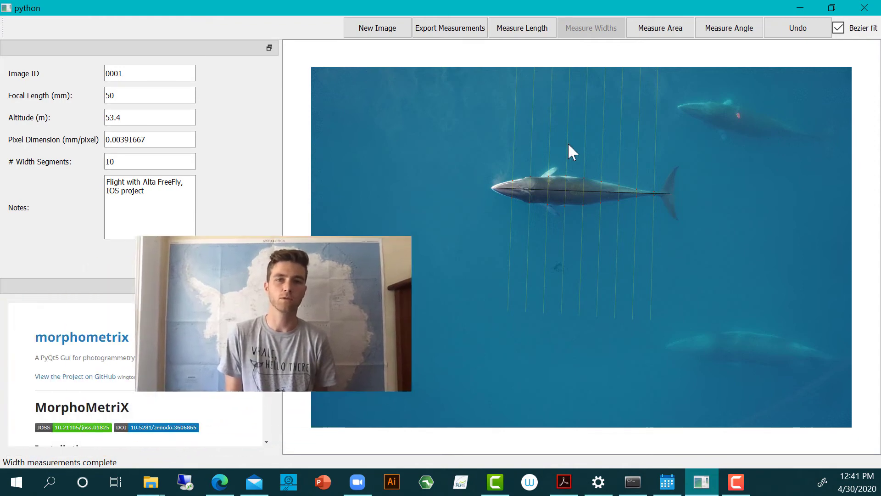
{"action": "left_click", "coordinate": [443, 33]}
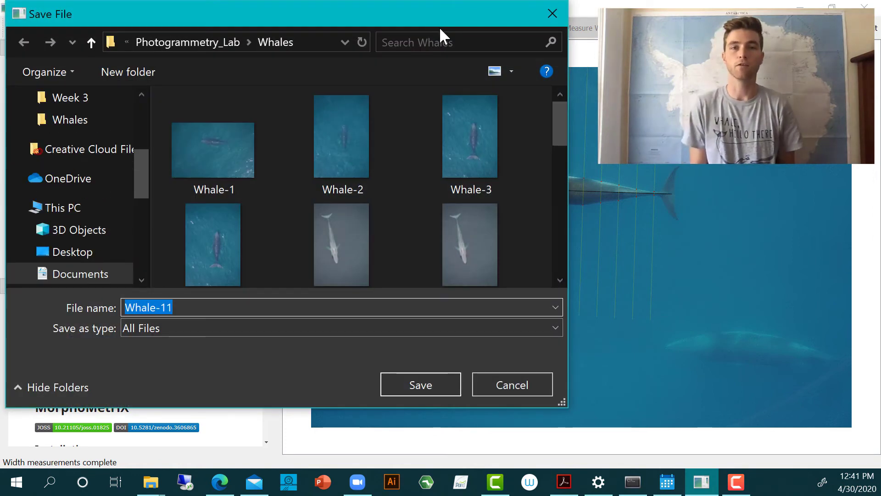
{"action": "left_click", "coordinate": [212, 40]}
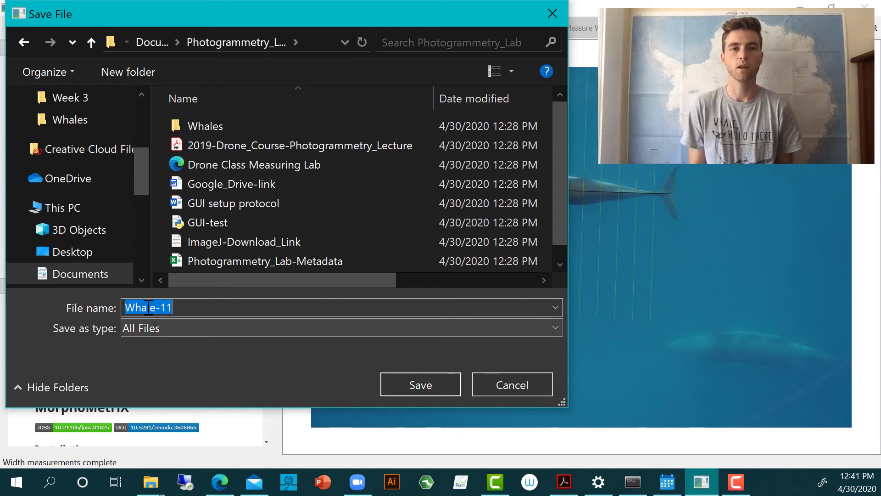
{"action": "left_click", "coordinate": [138, 65]}
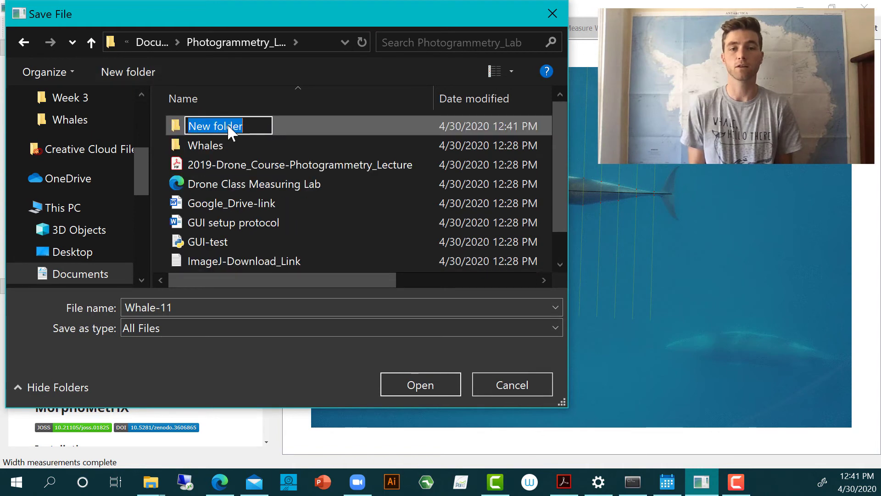
{"action": "type", "text": "O"}
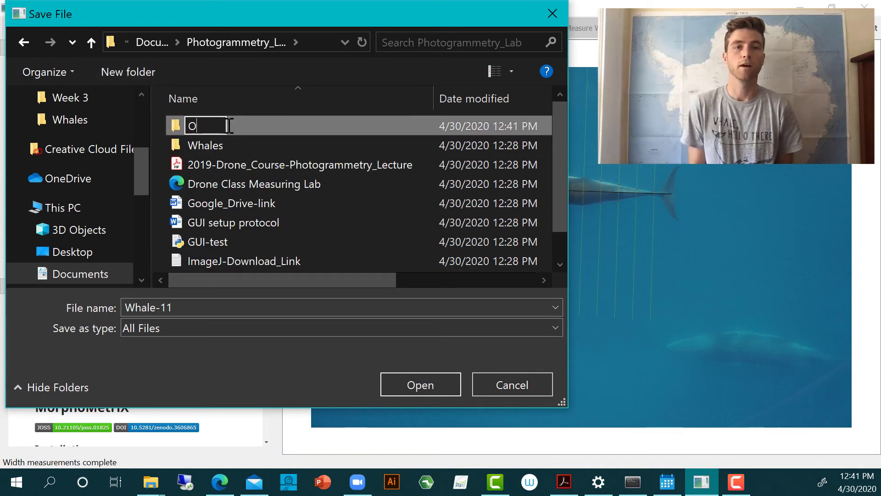
{"action": "type", "text": "utput"}
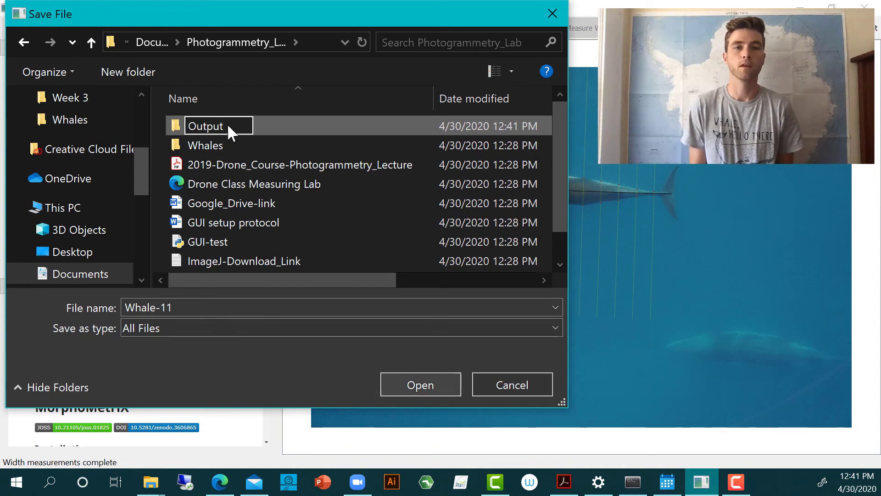
{"action": "left_click", "coordinate": [321, 126]}
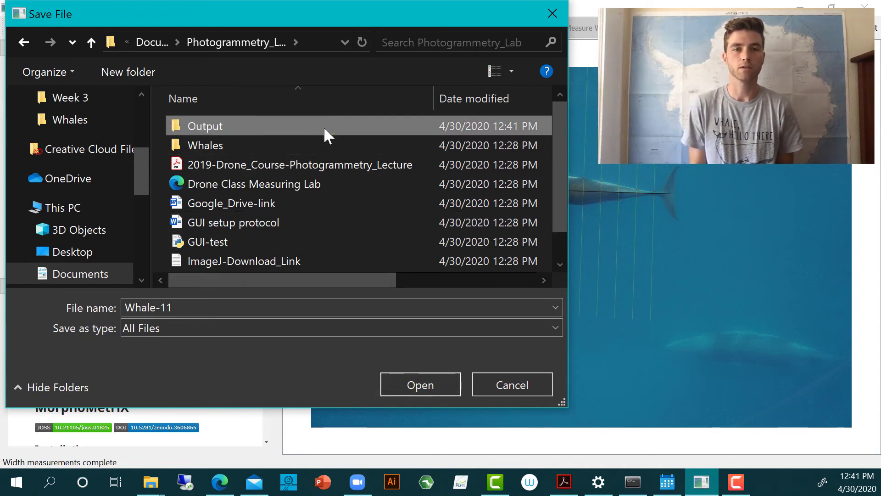
{"action": "left_click", "coordinate": [410, 379]}
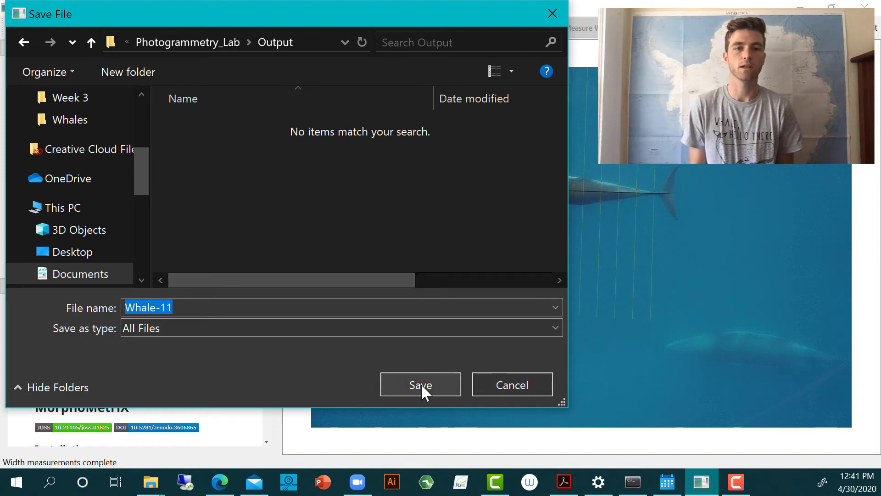
{"action": "left_click", "coordinate": [421, 384]}
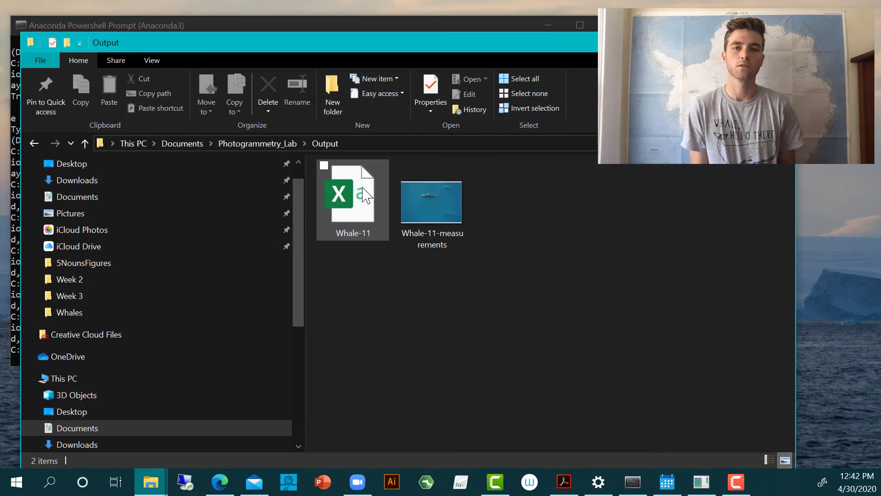
- Open the exported Whale-11-measurements image from the Output folder, inspect the width lines on the whale up close, and close it
{"action": "left_click", "coordinate": [436, 211]}
{"action": "double_click", "coordinate": [436, 210]}
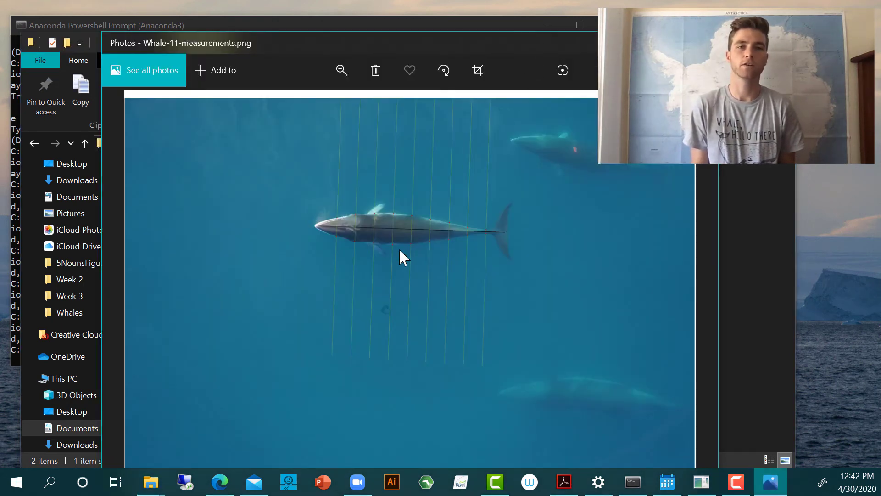
{"action": "left_click", "coordinate": [341, 70]}
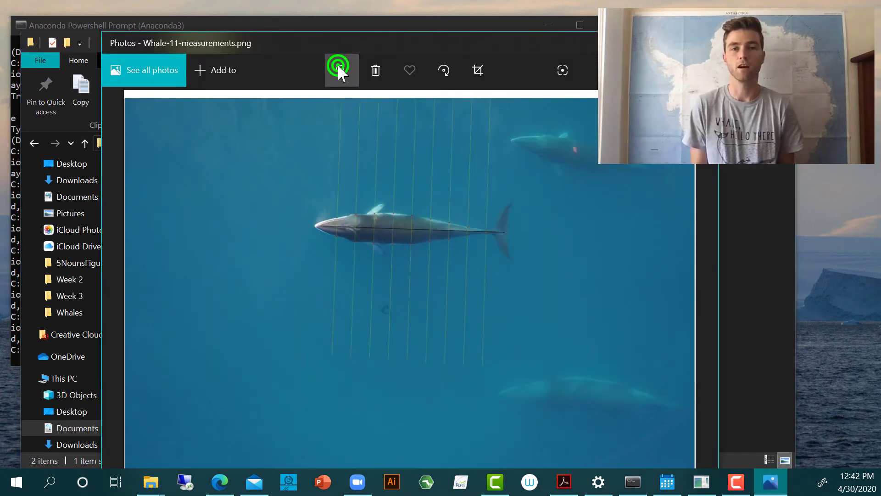
{"action": "left_click_drag", "start_coordinate": [277, 105], "coordinate": [313, 112]}
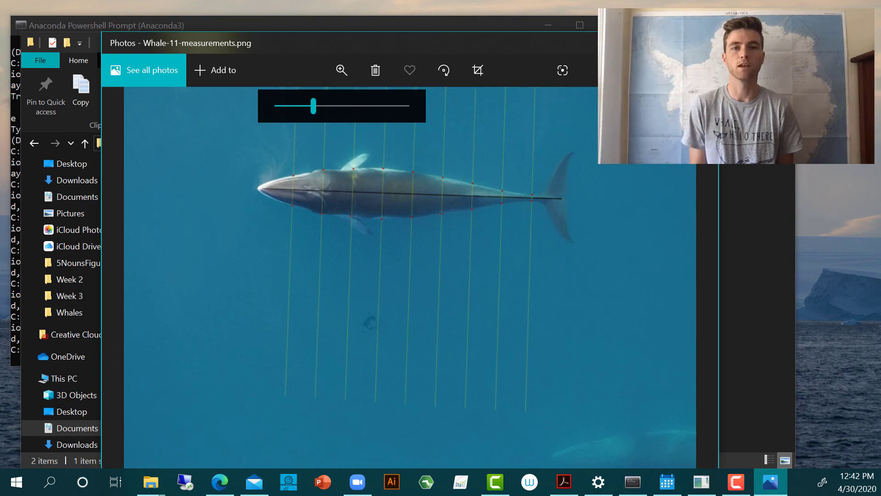
{"action": "key", "text": "alt+F4"}
- Open the exported Whale-11 spreadsheet in Excel and examine the TL row's total length and its widths from 10% to 90%
{"action": "left_click", "coordinate": [355, 198]}
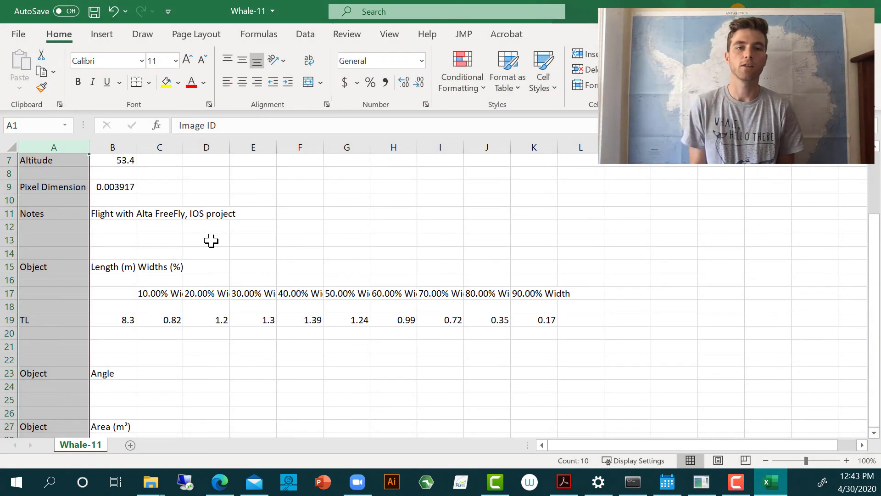
{"action": "scroll", "coordinate": [211, 240], "scroll_direction": "down", "scroll_amount": 1}
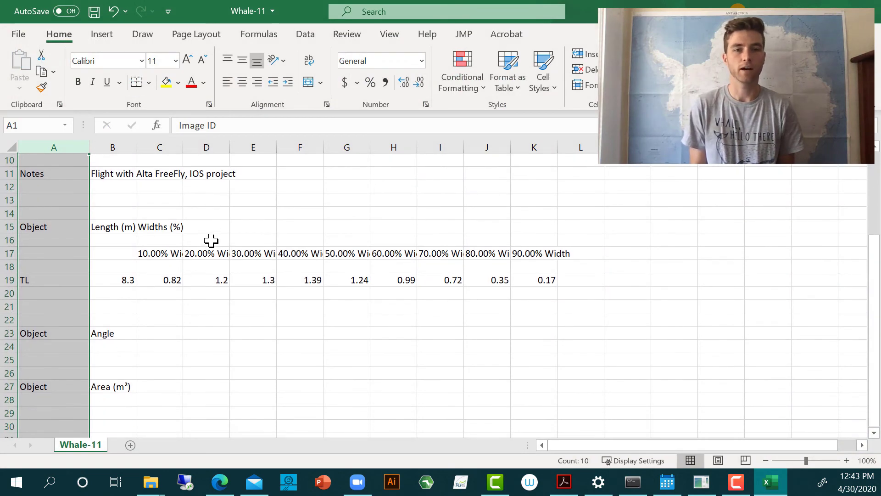
{"action": "left_click", "coordinate": [27, 280]}
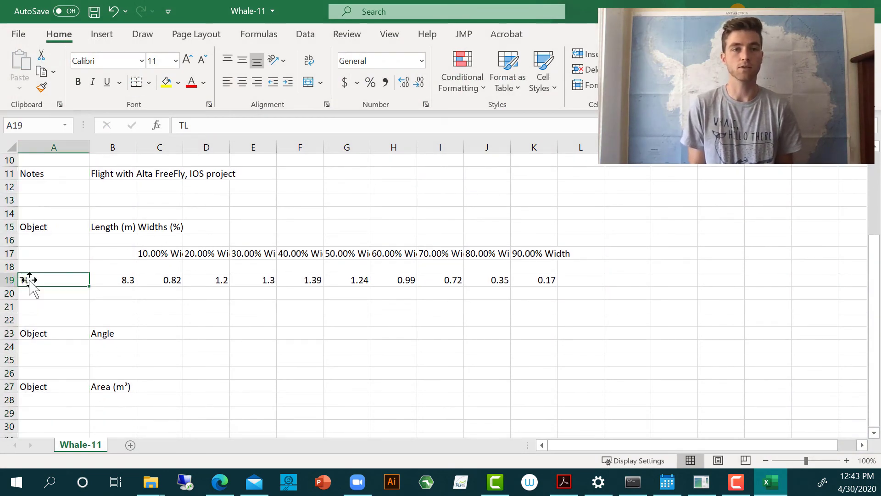
{"action": "left_click", "coordinate": [114, 279]}
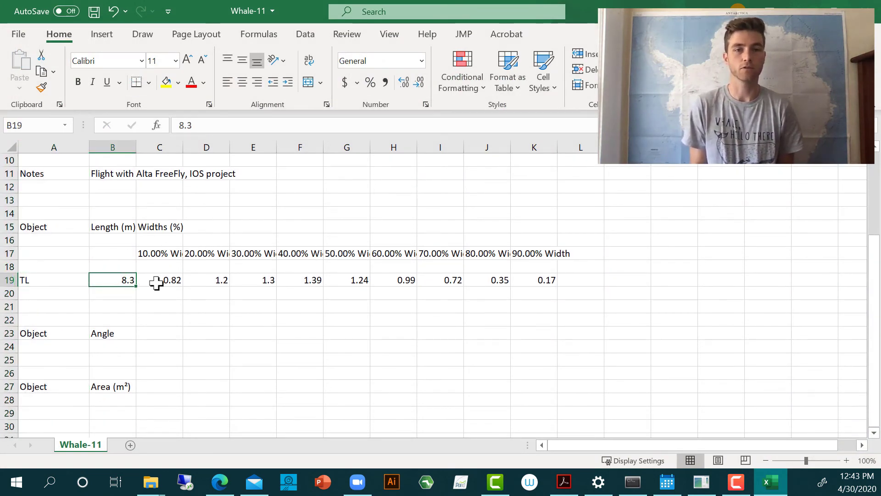
{"action": "left_click_drag", "start_coordinate": [166, 281], "coordinate": [541, 283]}
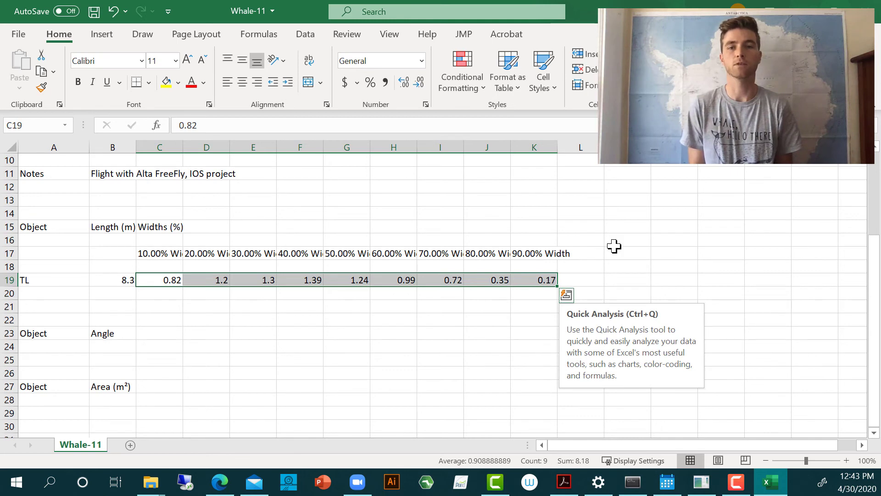